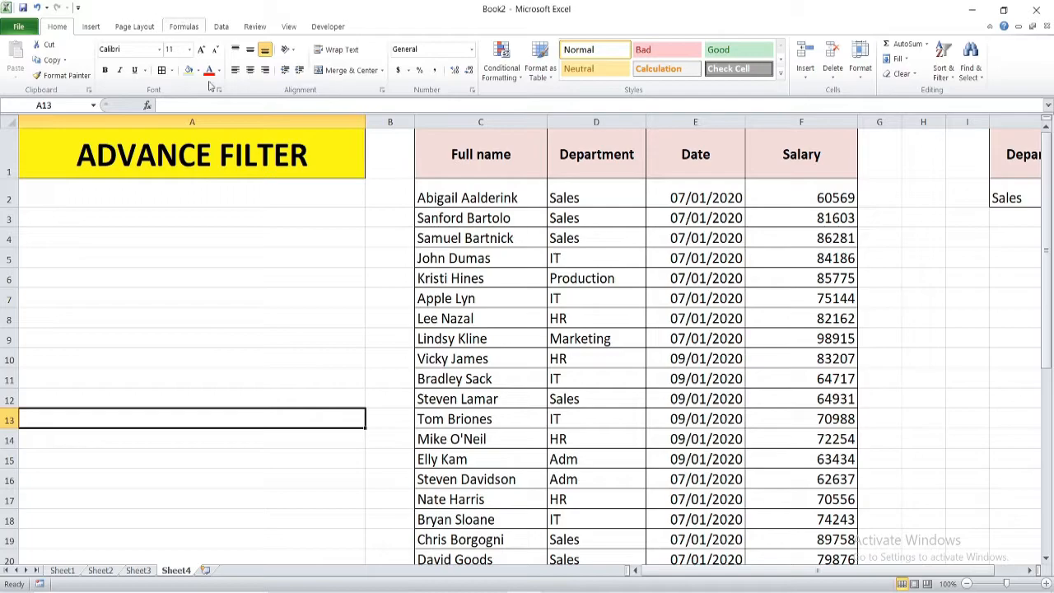
mouse_move(668, 572)
left_mouse_down()
mouse_move(690, 579)
mouse_move(658, 581)
left_mouse_up()
left_click_drag(478, 156, 856, 545)
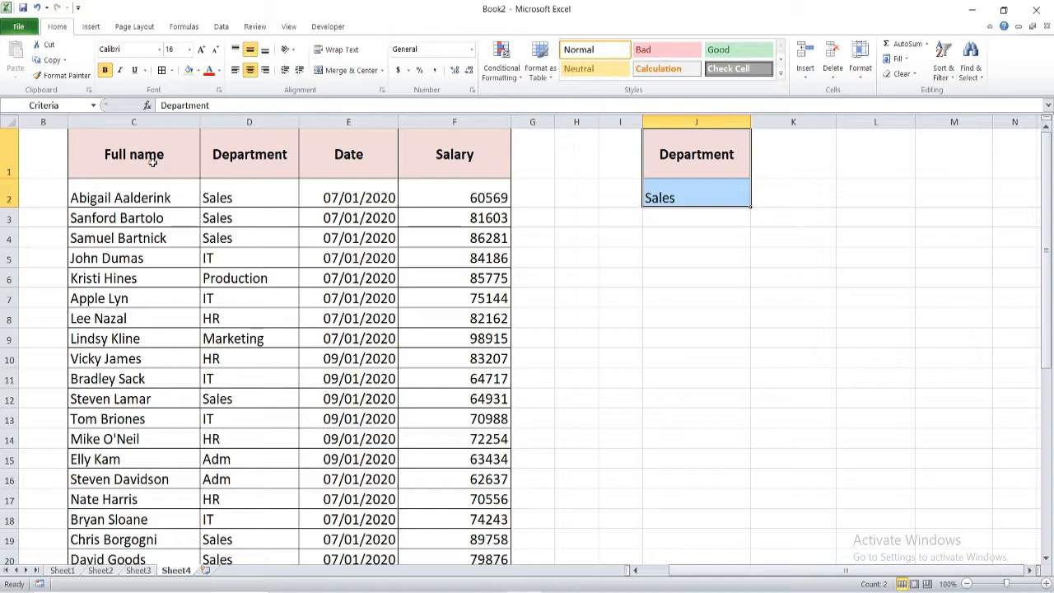
left_click_drag(152, 162, 400, 555)
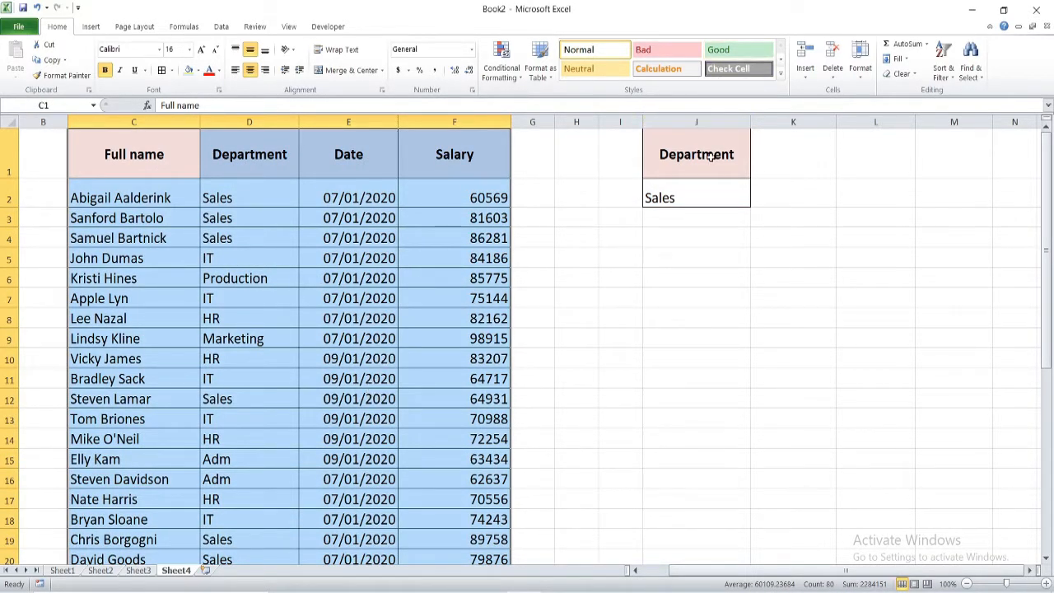
left_click_drag(703, 262, 722, 322)
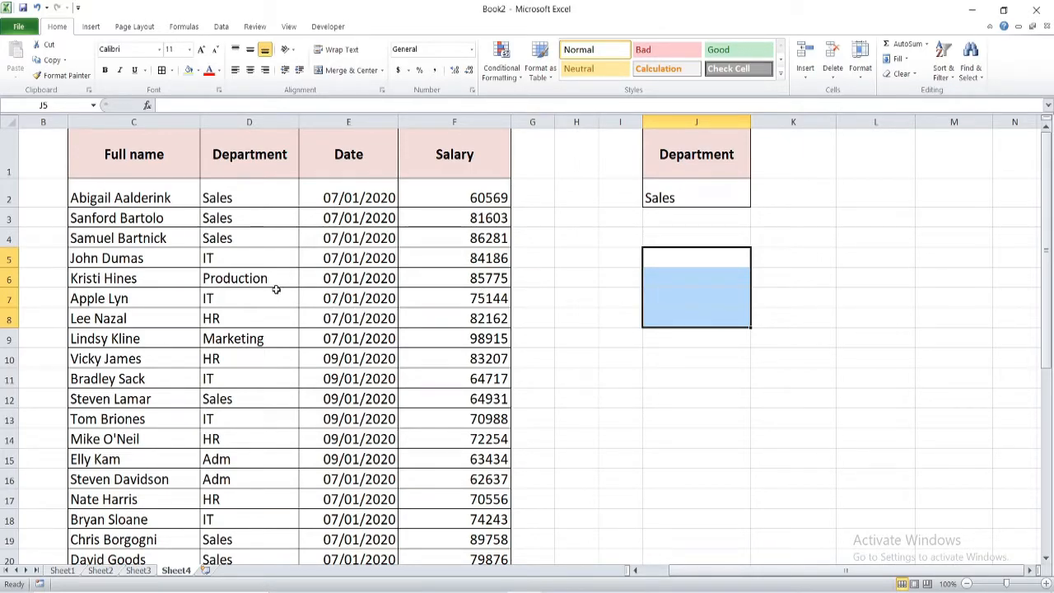
Open Advanced Filter for the employee table with list range $C$1:$F$36 and choose copying the results to another location
left_click(242, 271)
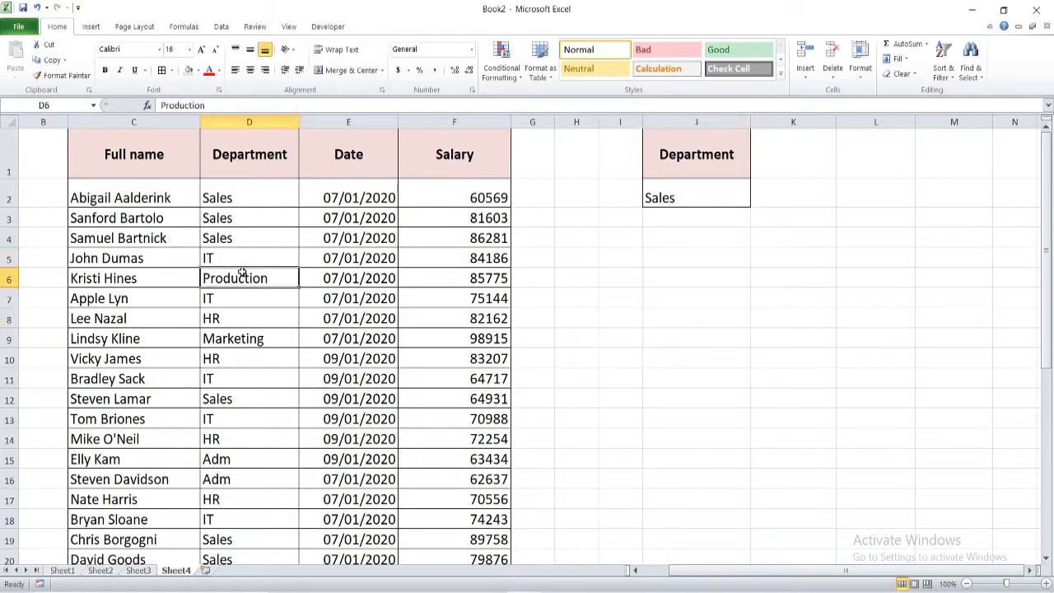
left_click(221, 28)
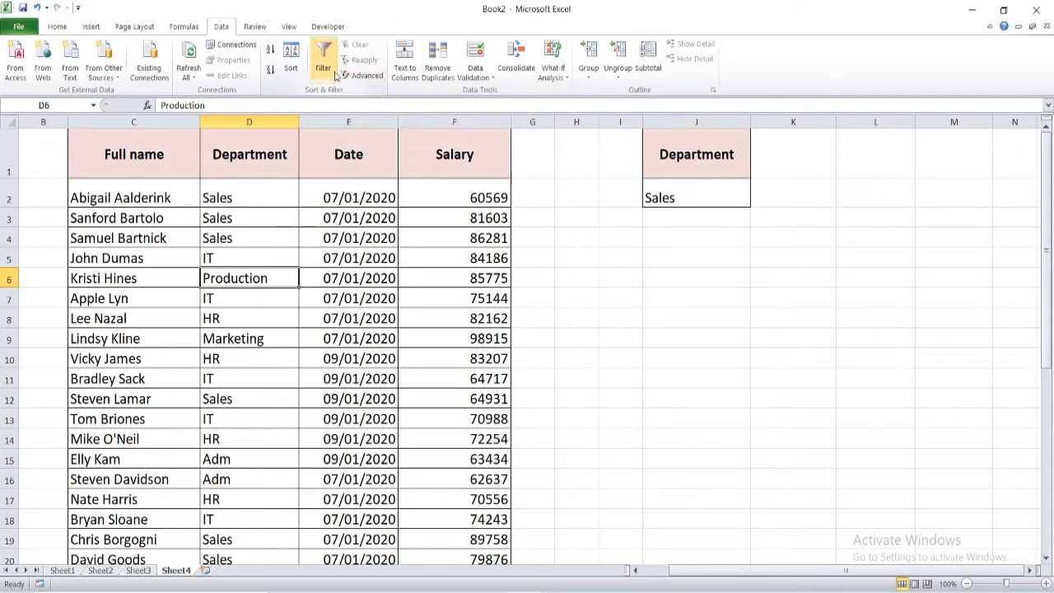
left_click(363, 75)
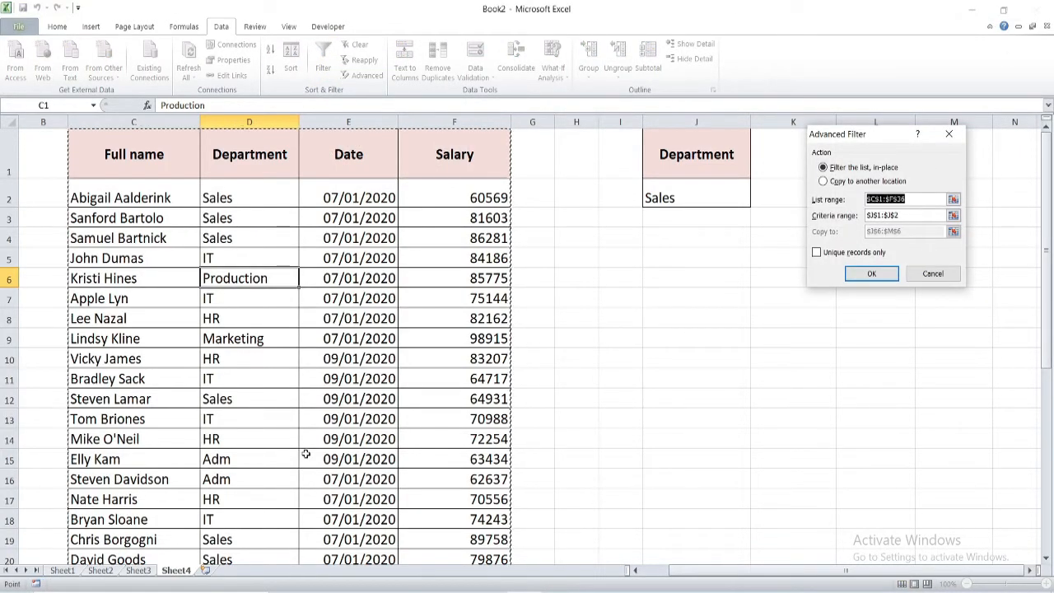
scroll(306, 454, "down", 3)
scroll(306, 454, "down", 4)
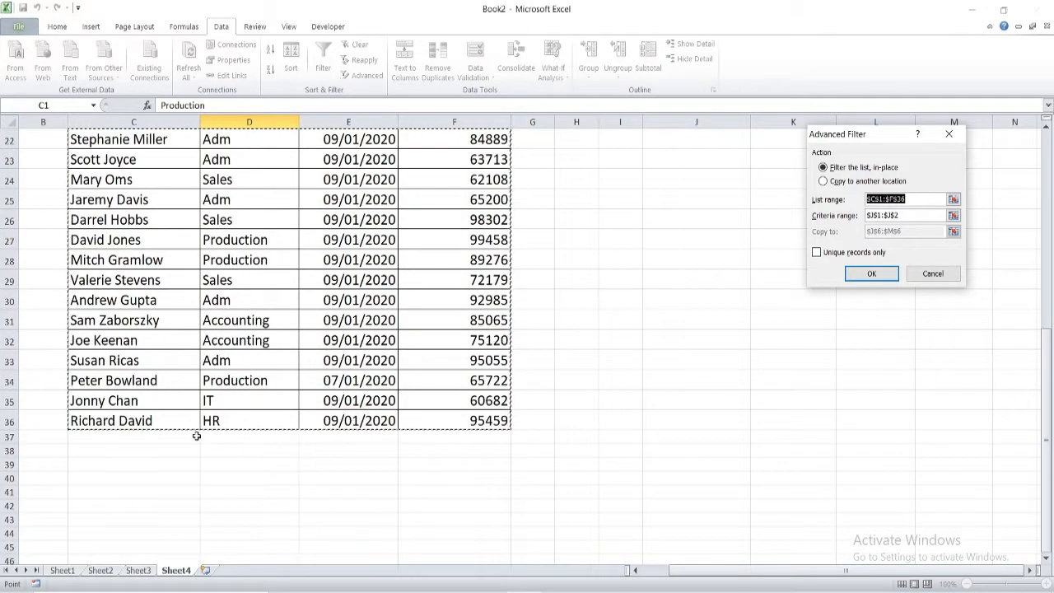
scroll(416, 384, "up", 7)
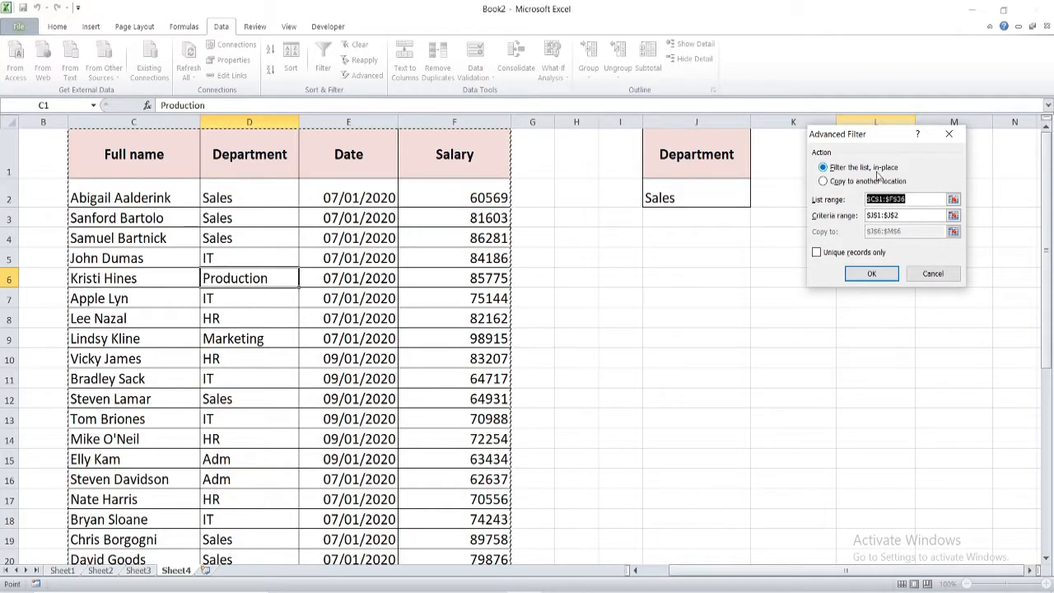
left_click(826, 187)
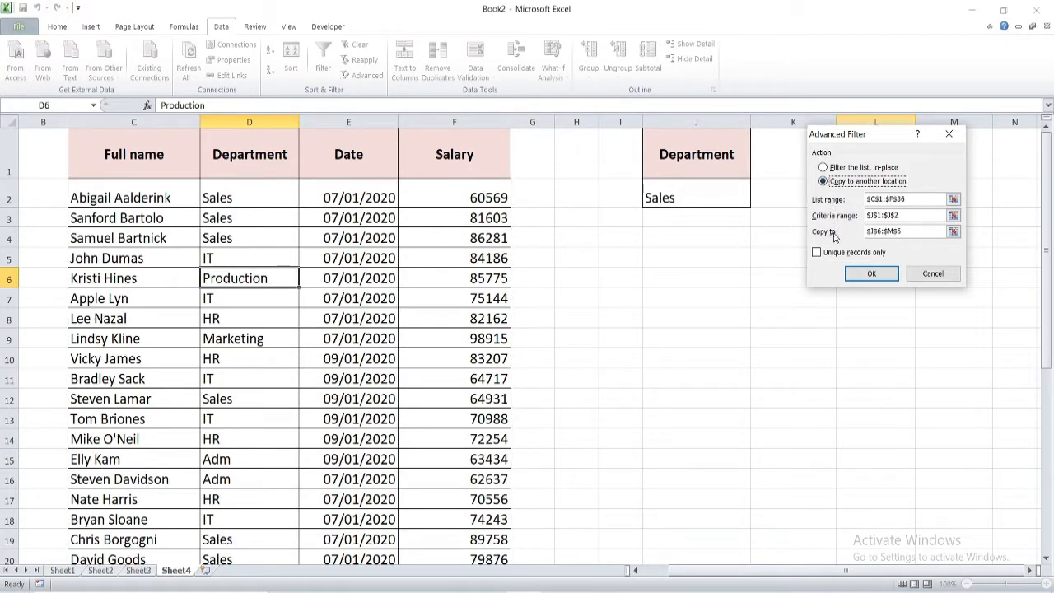
left_click(920, 200)
scroll(422, 549, "down", 7)
scroll(426, 439, "up", 7)
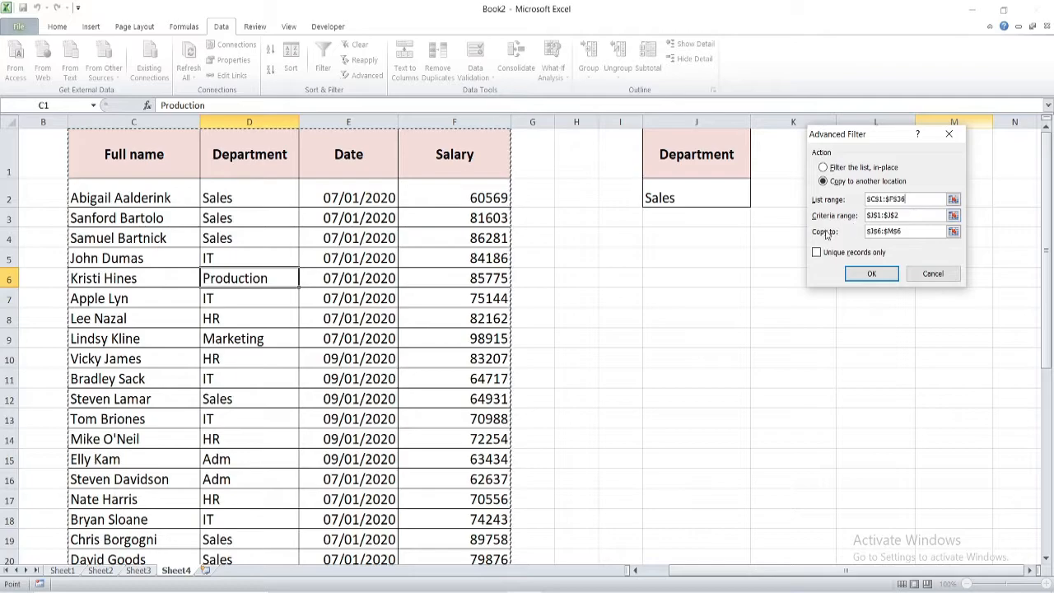
Set the criteria range to the Department criteria in J1:J2, the copy destination to J6, and run the filter
left_click(905, 215)
left_click_drag(732, 150, 720, 194)
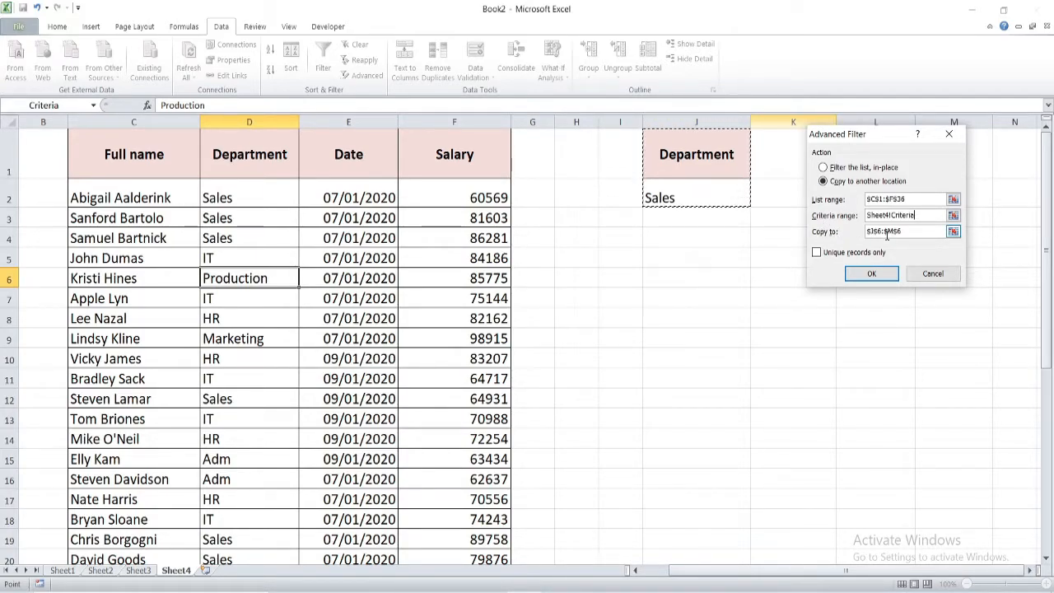
left_click(685, 278)
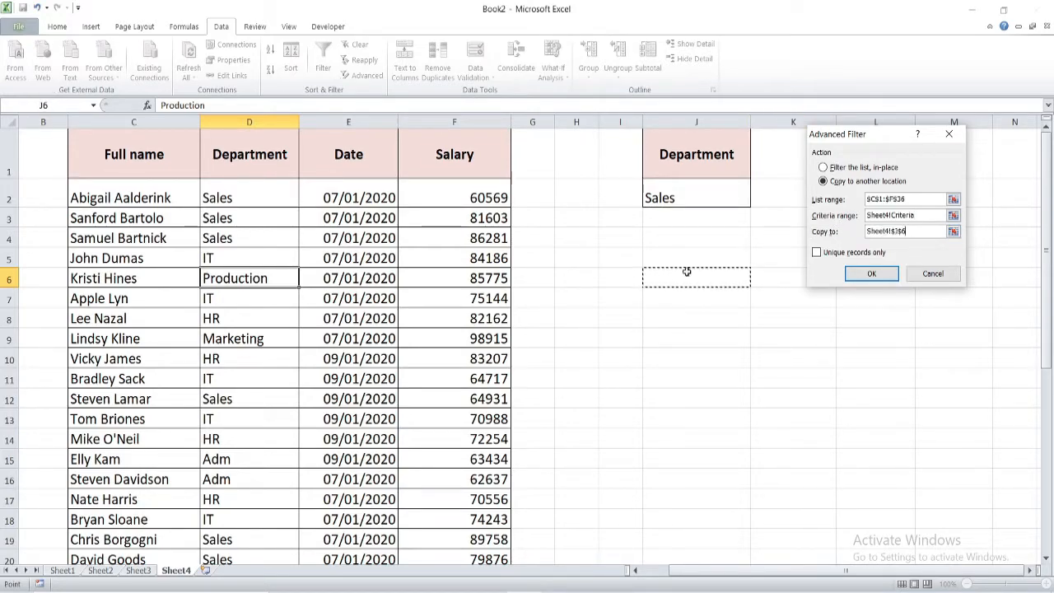
left_click(862, 274)
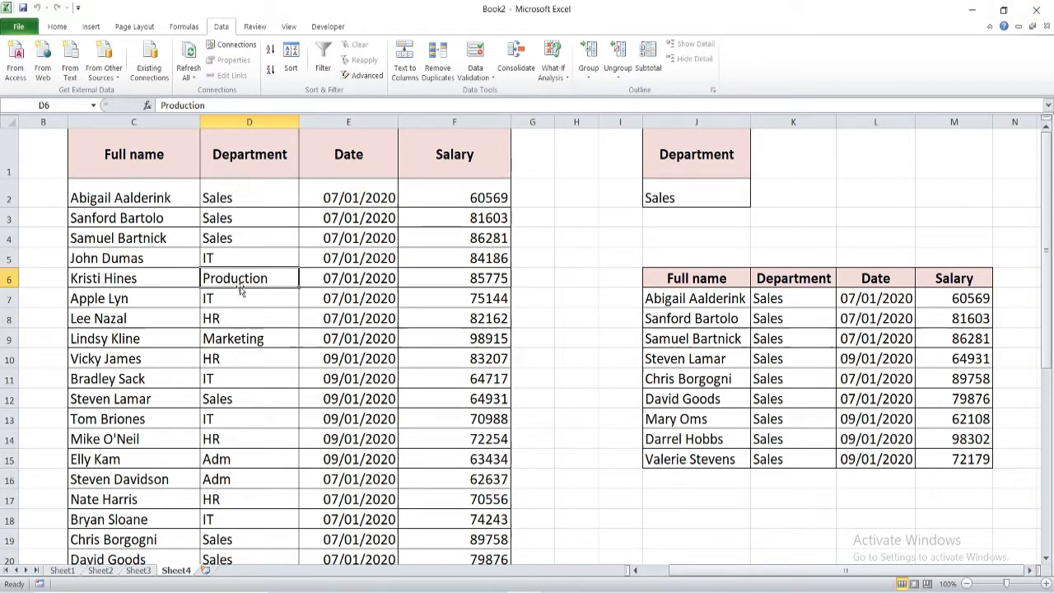
Copy the Salary header from F1 into K1, beside the Department criteria header
scroll(242, 407, "down", 1)
scroll(798, 179, "up", 1)
left_click(719, 197)
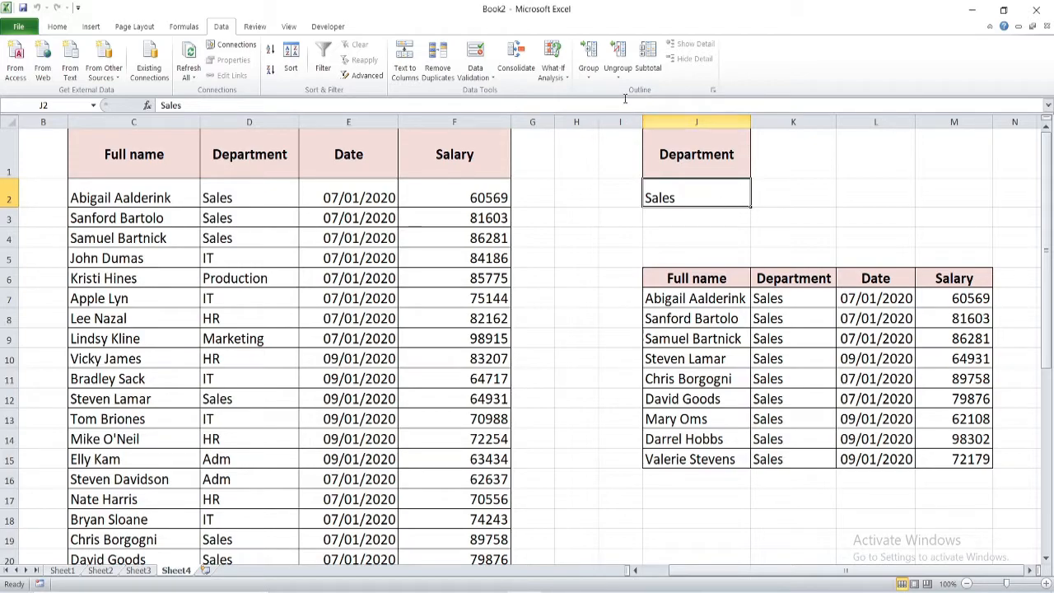
left_click(446, 166)
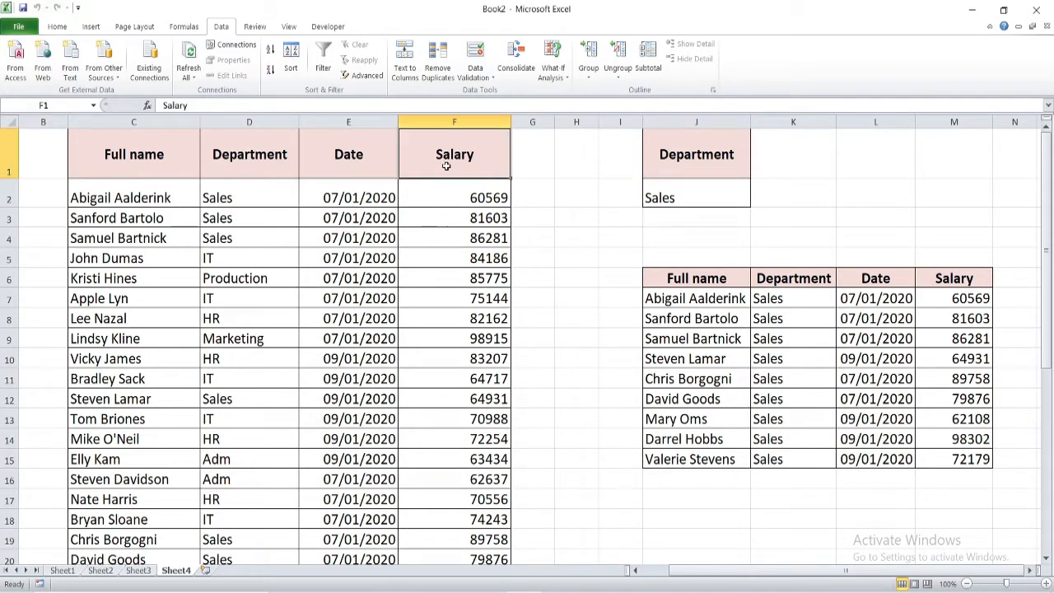
key("ctrl+c")
left_click(789, 146)
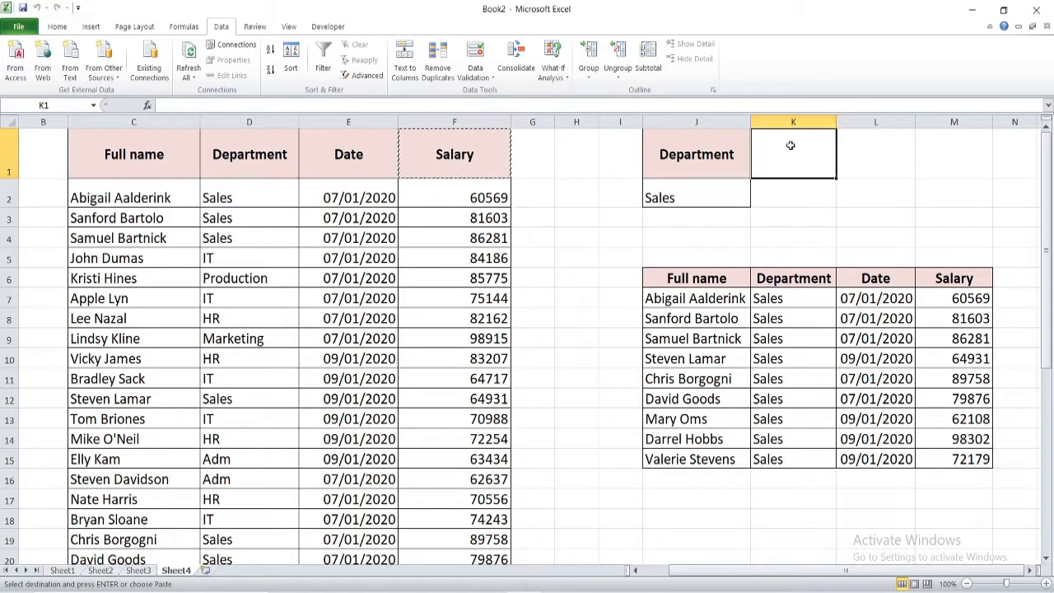
key("ctrl+v")
key("Return")
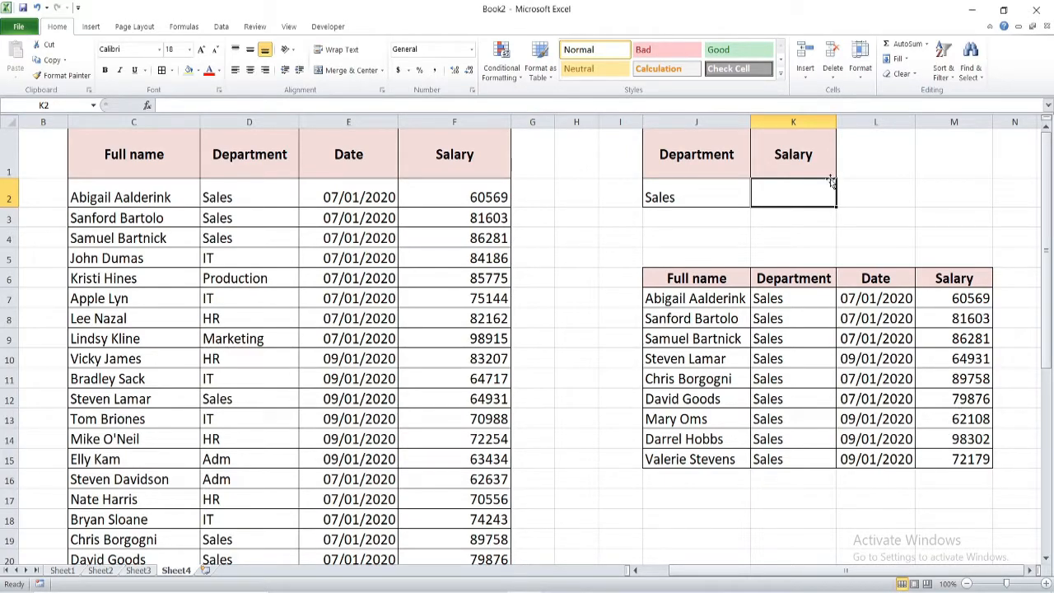
Enter the salary criterion >70000 in K2 under the Salary criteria header
type("70000")
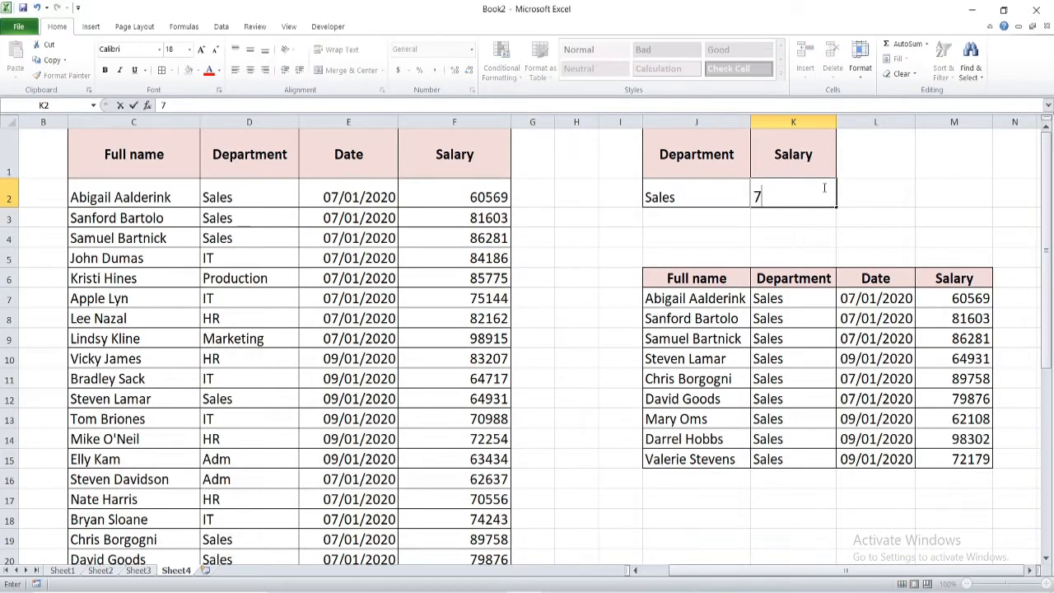
left_click(840, 184)
left_click(813, 196)
key("BackSpace")
type(">70000")
left_click(576, 378)
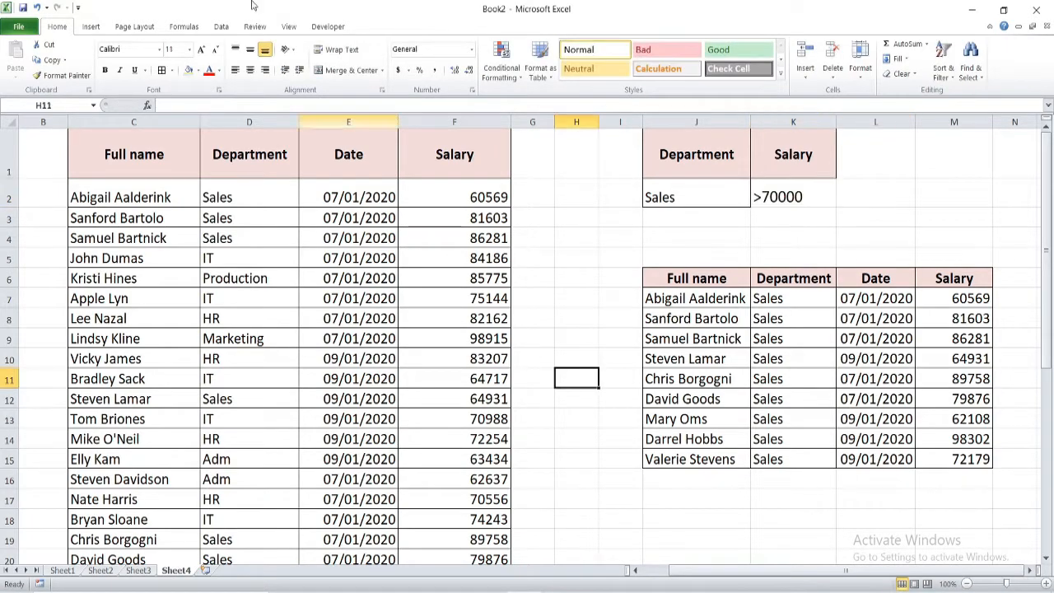
Open Advanced Filter for the employee table and set the criteria range to the Department and Salary criteria in J1:K2
left_click(243, 265)
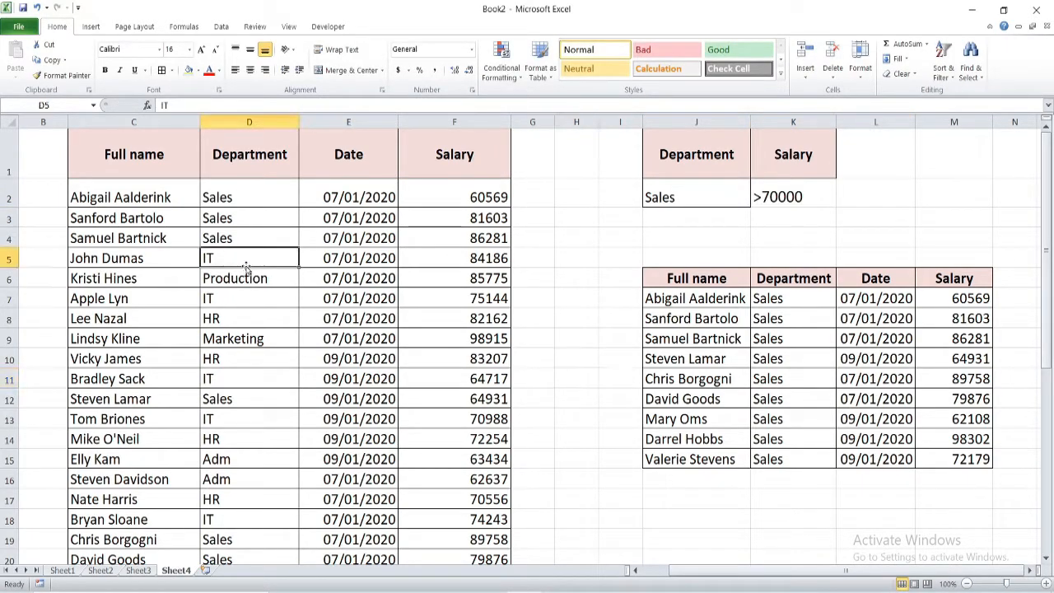
left_click(226, 28)
left_click(350, 76)
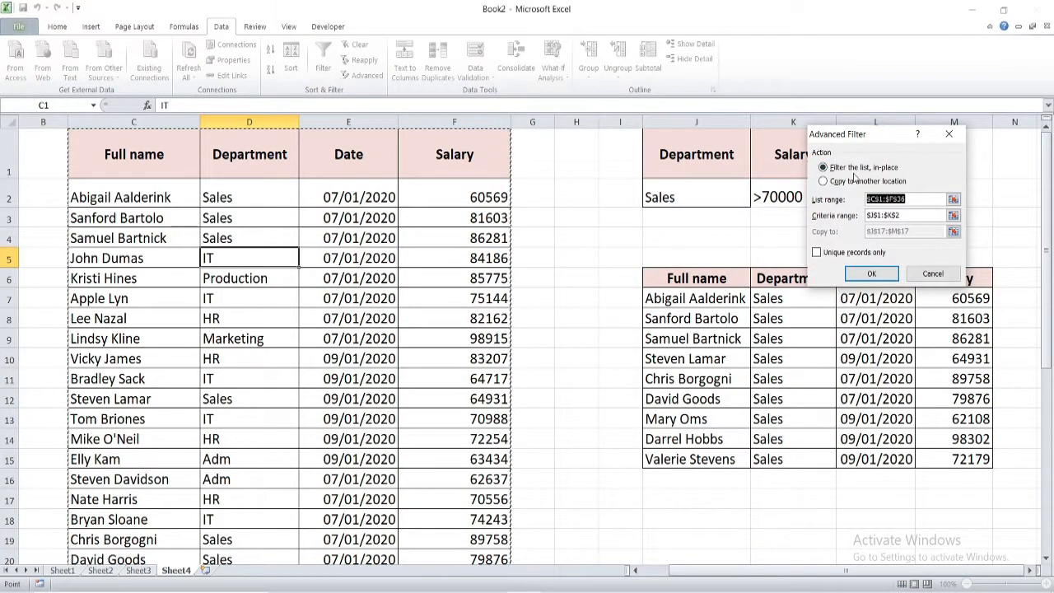
scroll(447, 487, "down", 8)
scroll(442, 449, "up", 5)
scroll(442, 449, "up", 3)
left_click(904, 215)
left_click_drag(846, 140, 969, 92)
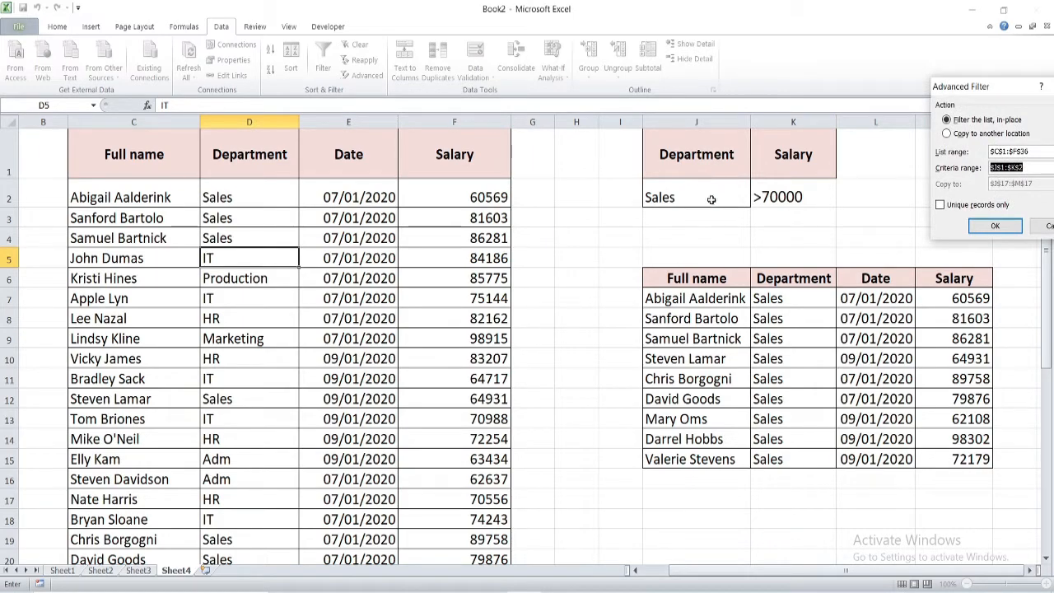
left_click_drag(795, 198, 728, 153)
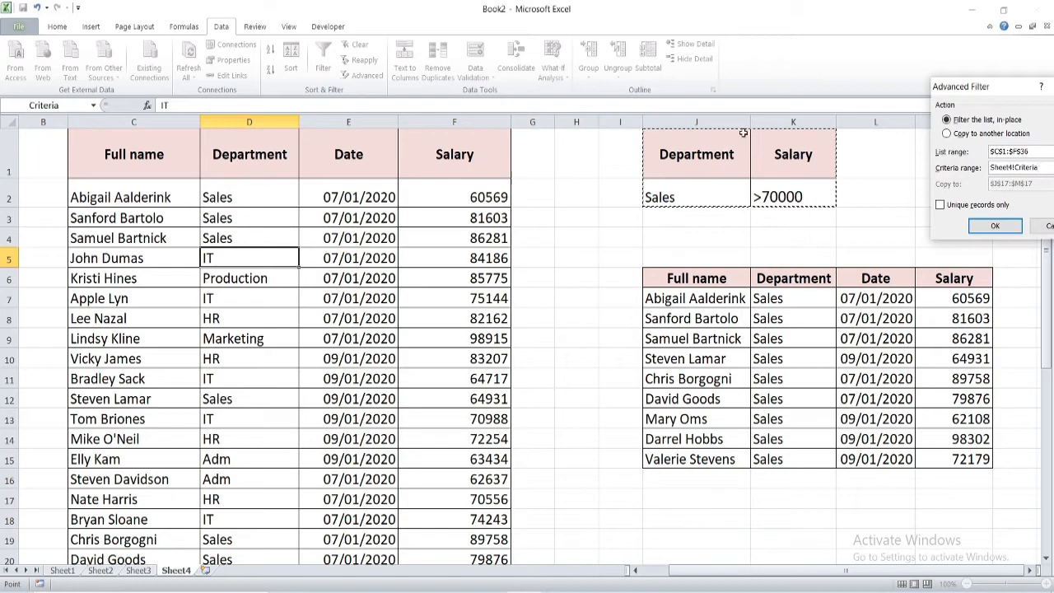
left_click_drag(976, 86, 885, 10)
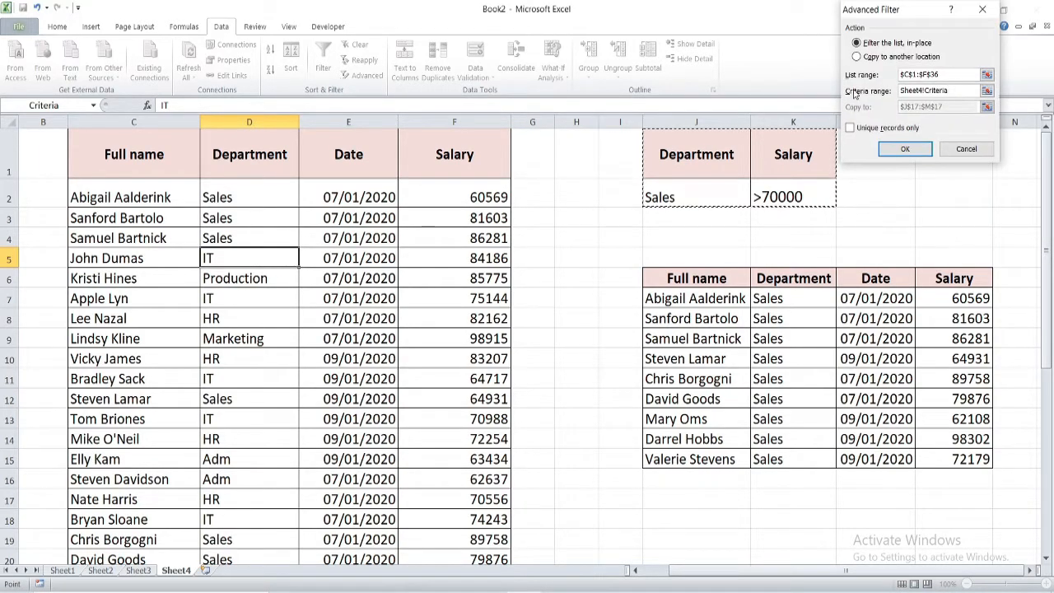
Choose copying to another location with J17 as the destination, and run the filter
left_click(856, 56)
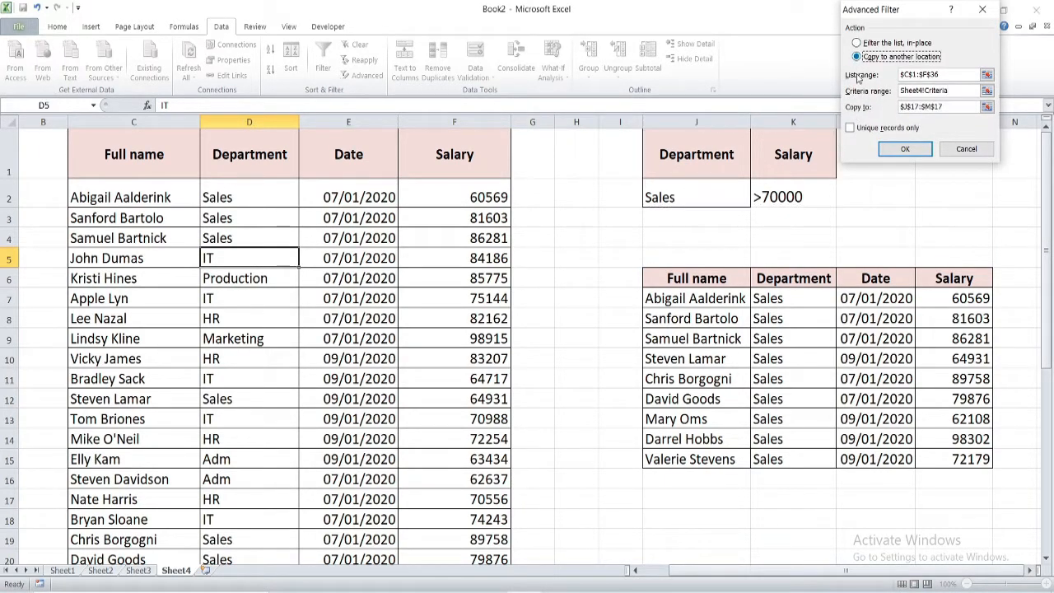
left_click(945, 106)
left_click_drag(945, 106, 891, 106)
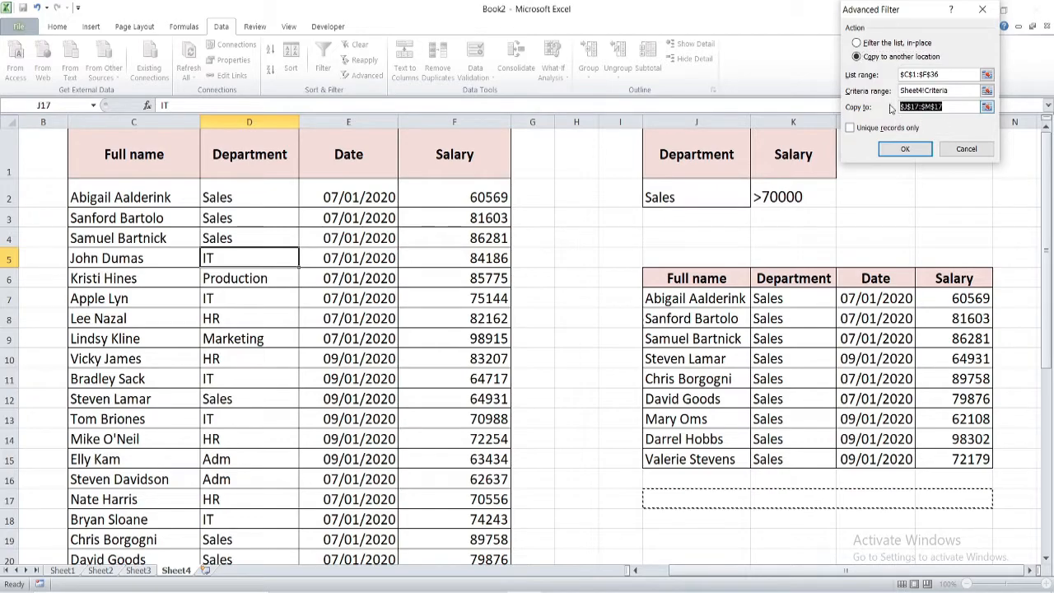
left_click(696, 494)
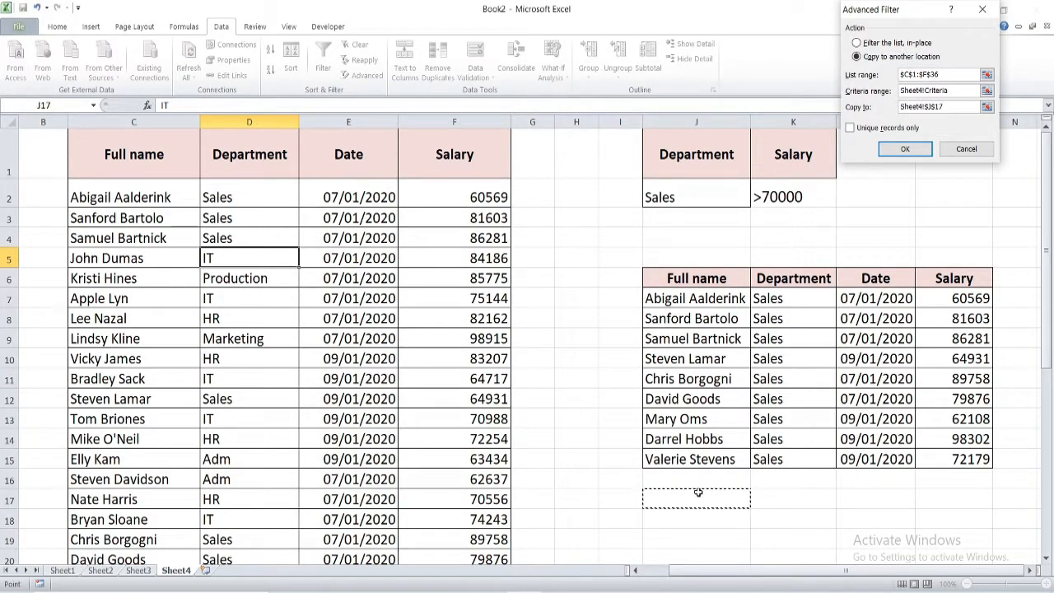
left_click(904, 149)
scroll(914, 288, "down", 2)
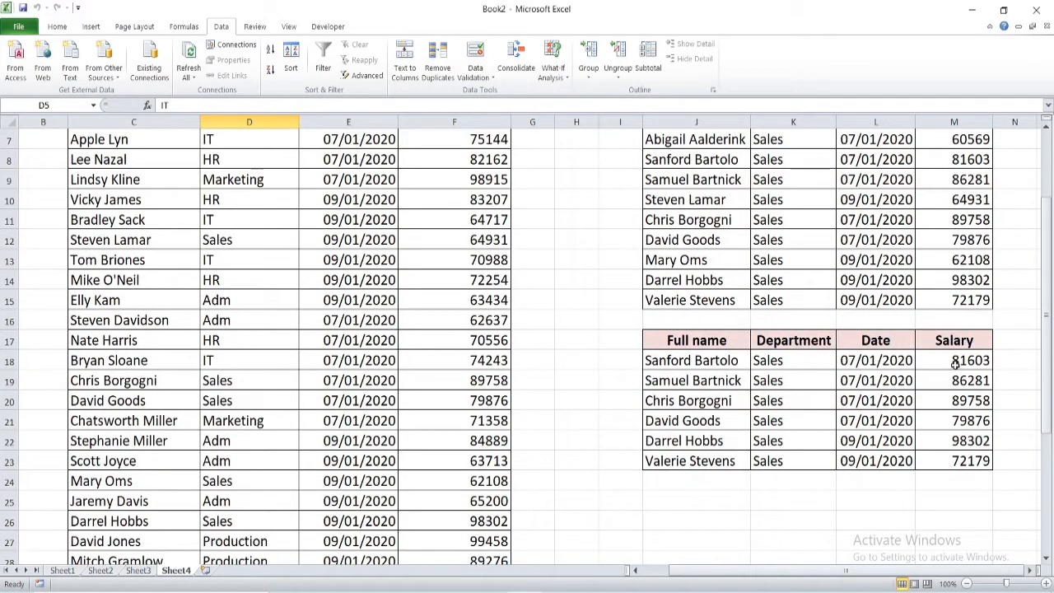
left_click_drag(955, 463, 938, 356)
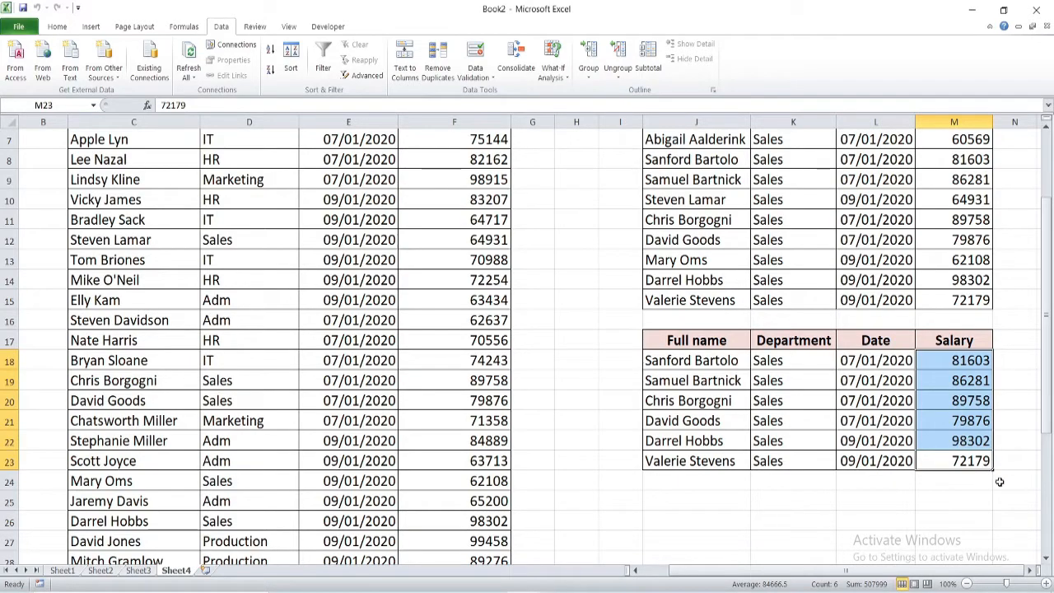
scroll(801, 439, "up", 1)
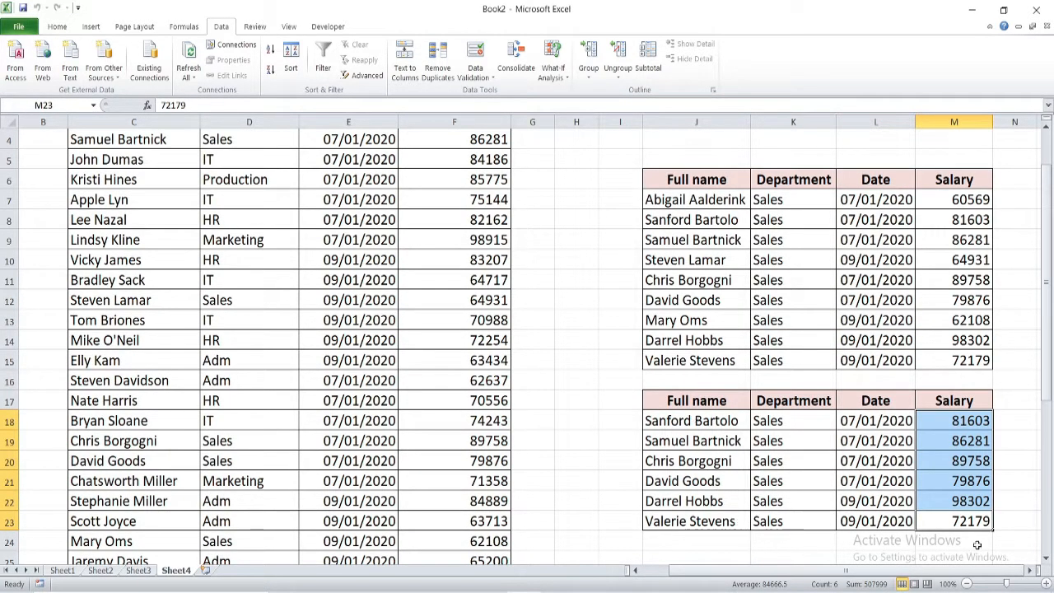
scroll(812, 197, "up", 1)
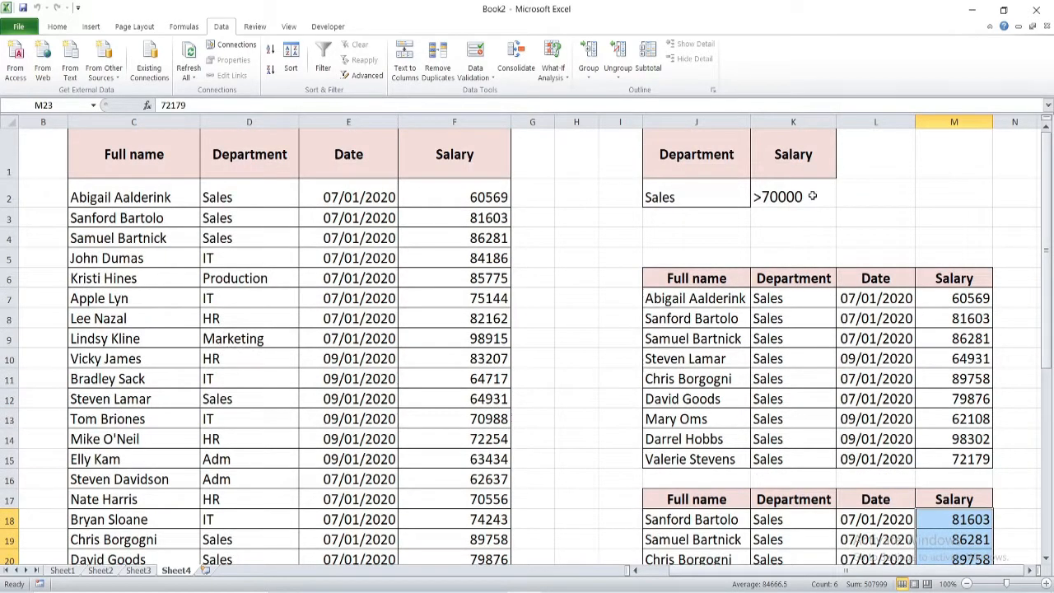
left_click(812, 196)
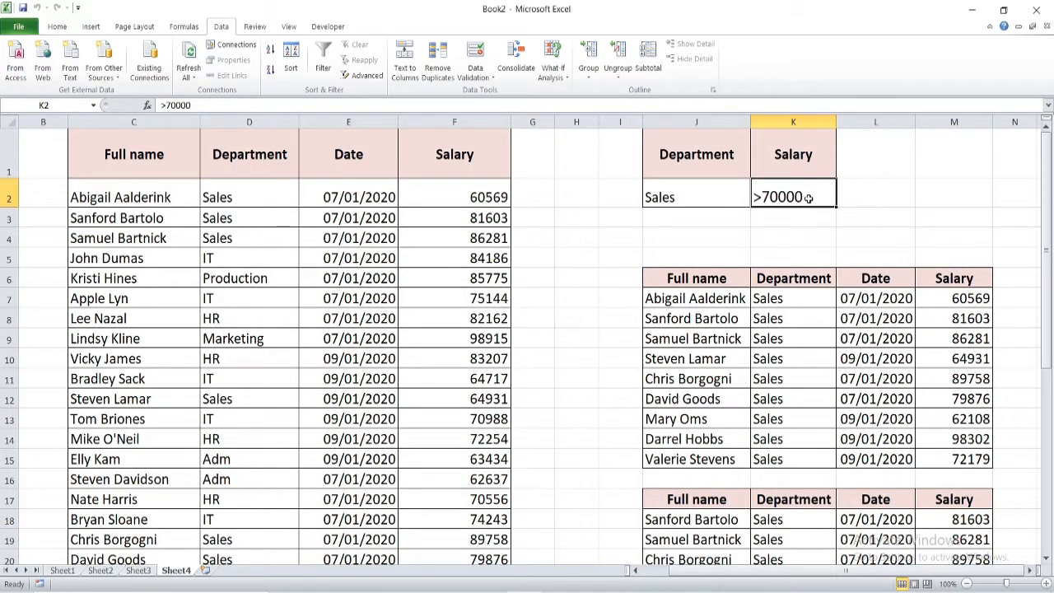
left_click(575, 290)
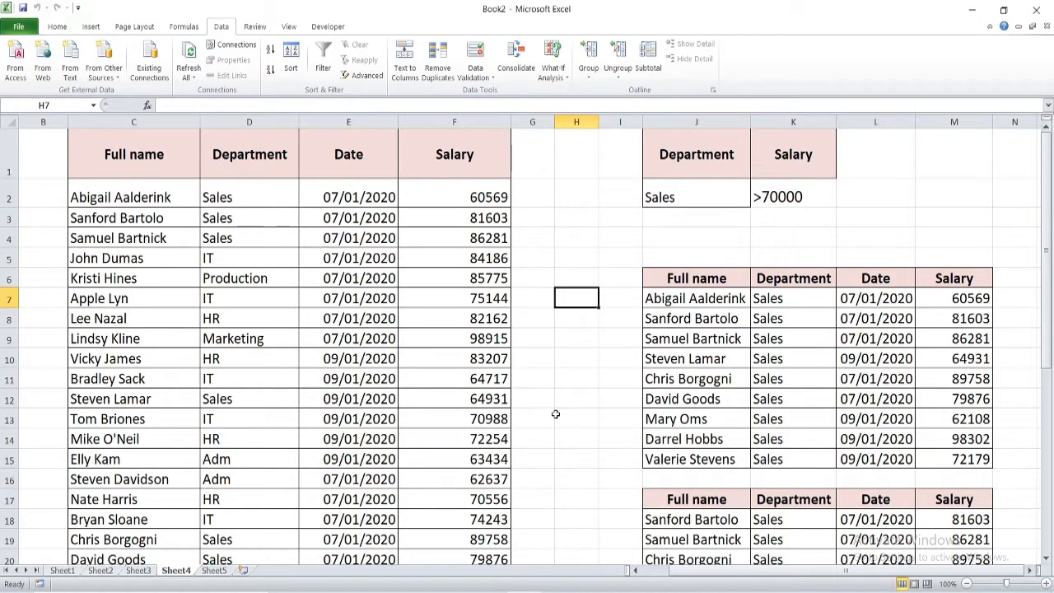
Change the Department criterion in J2 to IT, keeping the salary criterion beside it
left_click(696, 201)
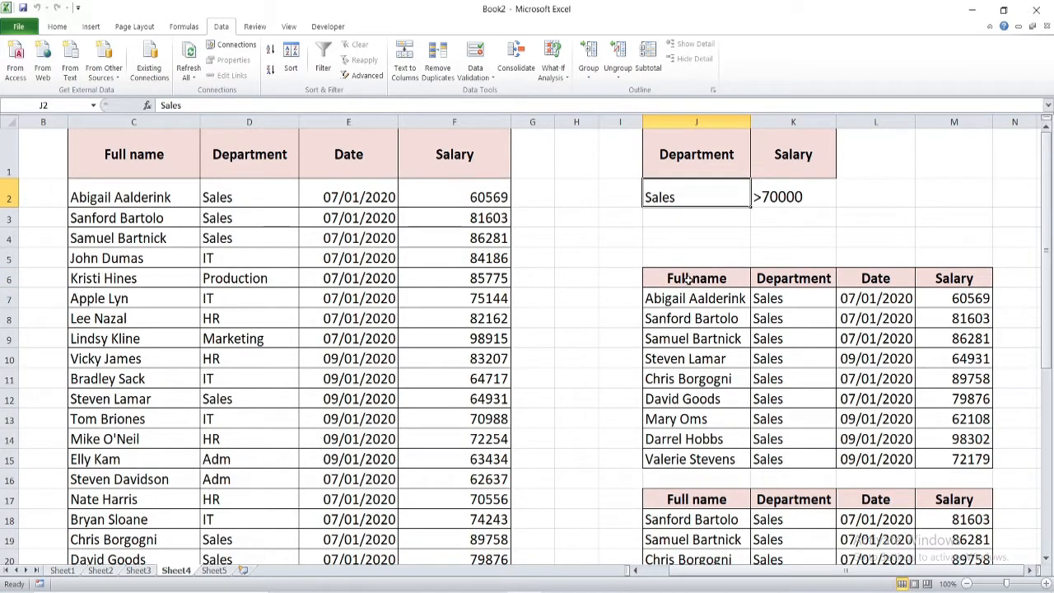
type("IT")
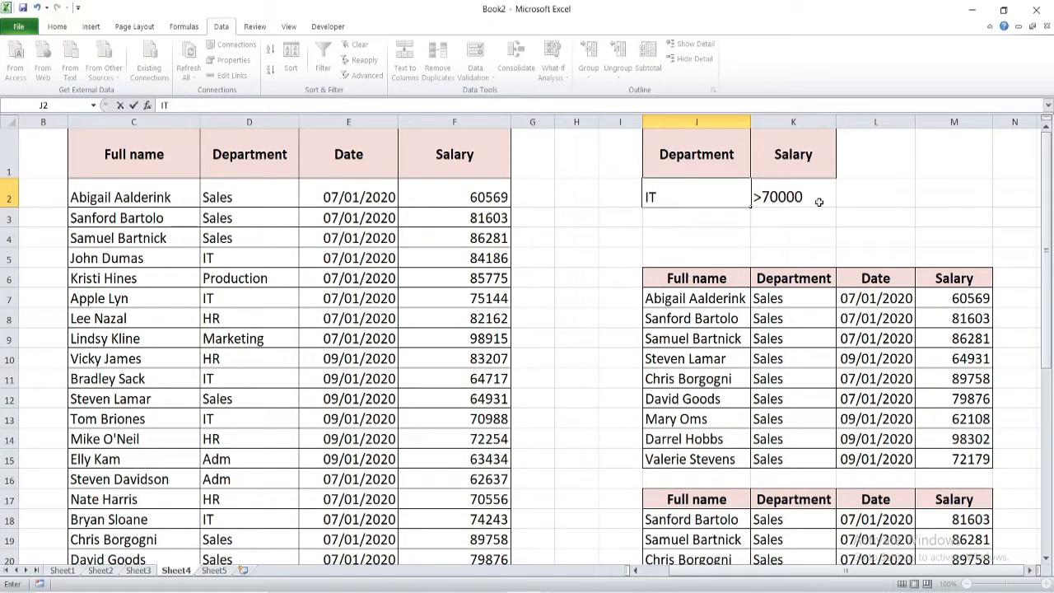
left_click(841, 191)
left_click(795, 202)
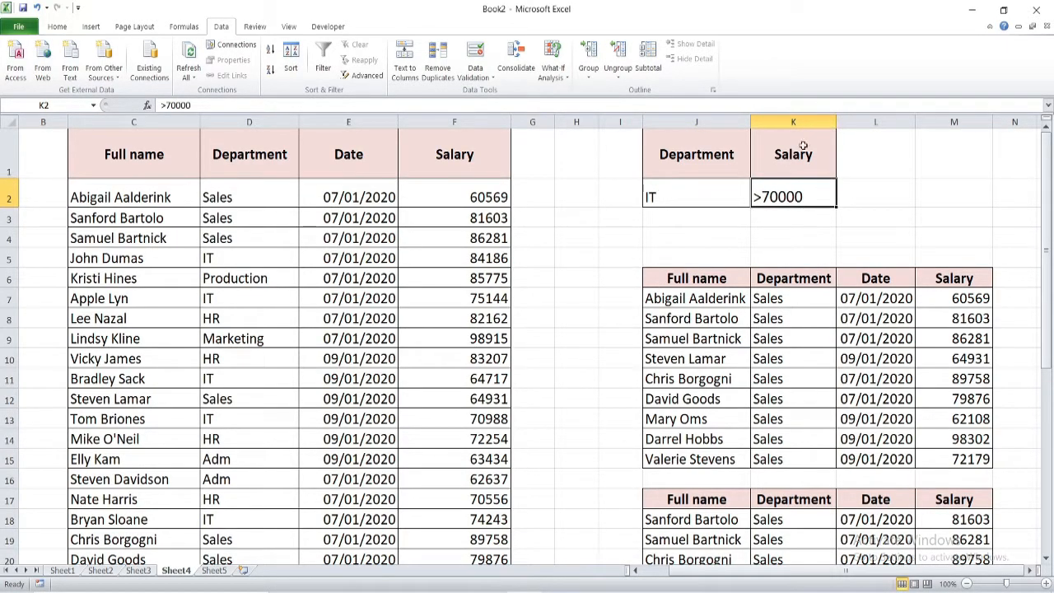
Start an Advanced Filter from Sheet5 that copies to another location, with the employee table C1:F36 on Sheet4 as the list range
left_click(214, 571)
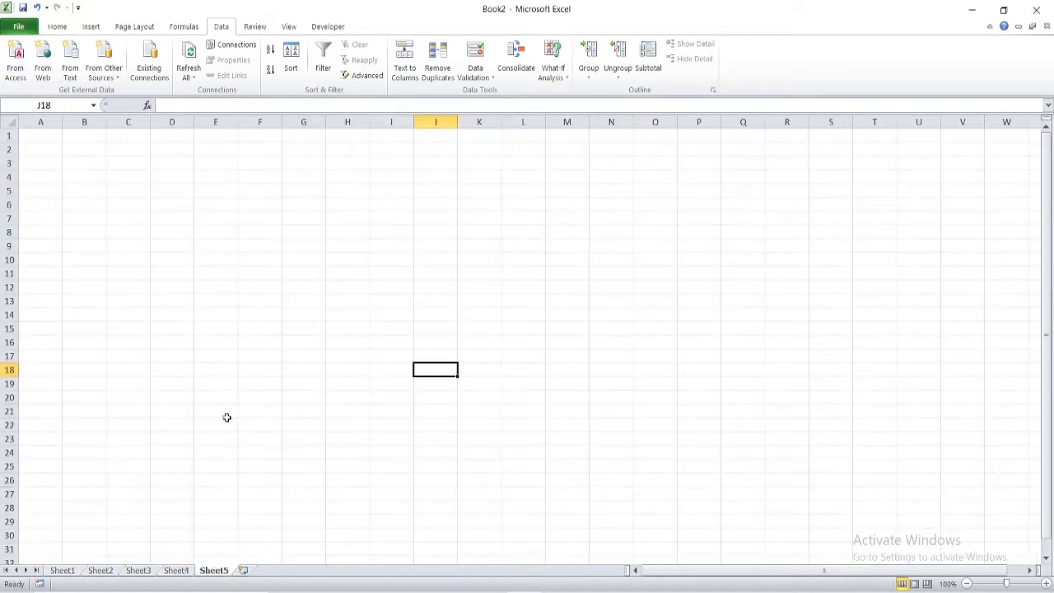
left_click(146, 203)
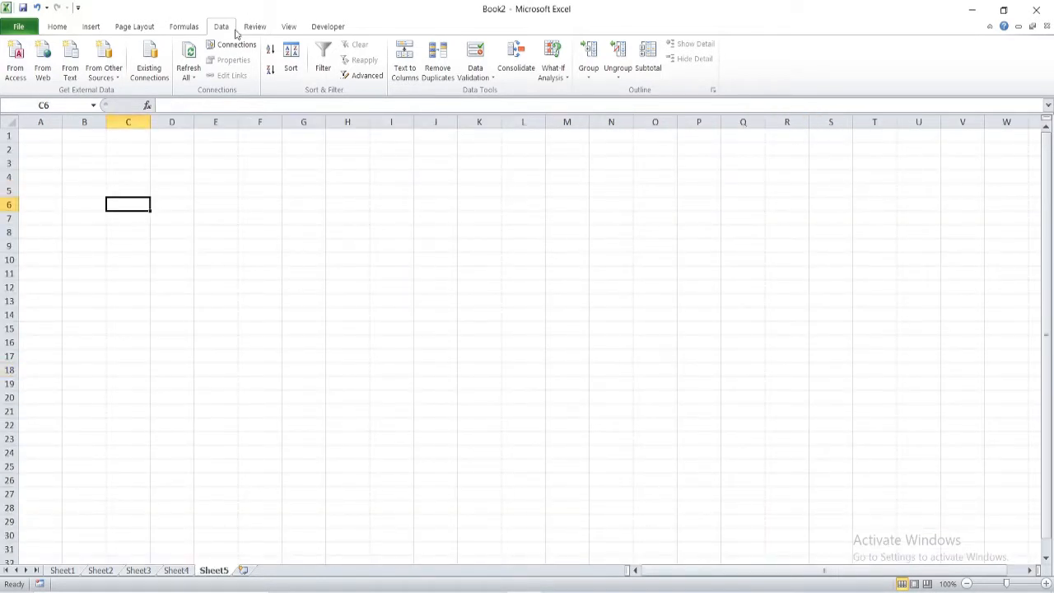
left_click(362, 74)
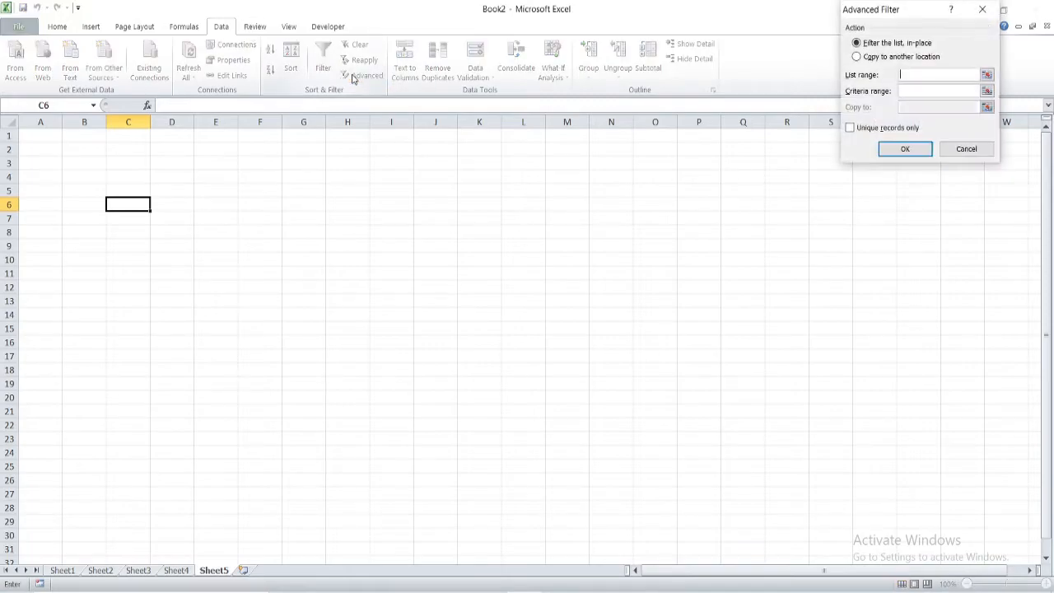
left_click(858, 56)
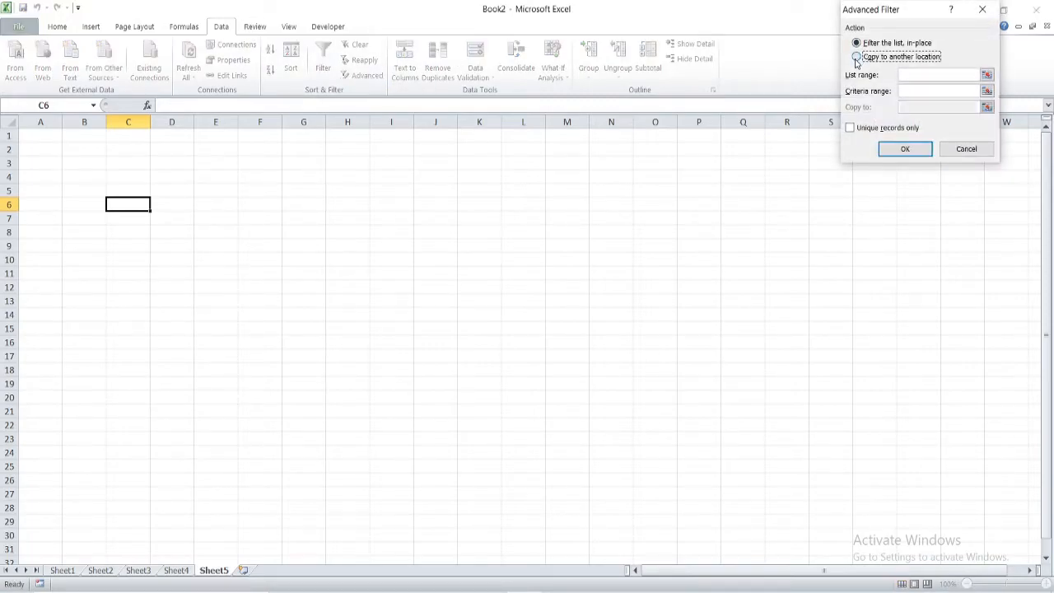
left_click(912, 75)
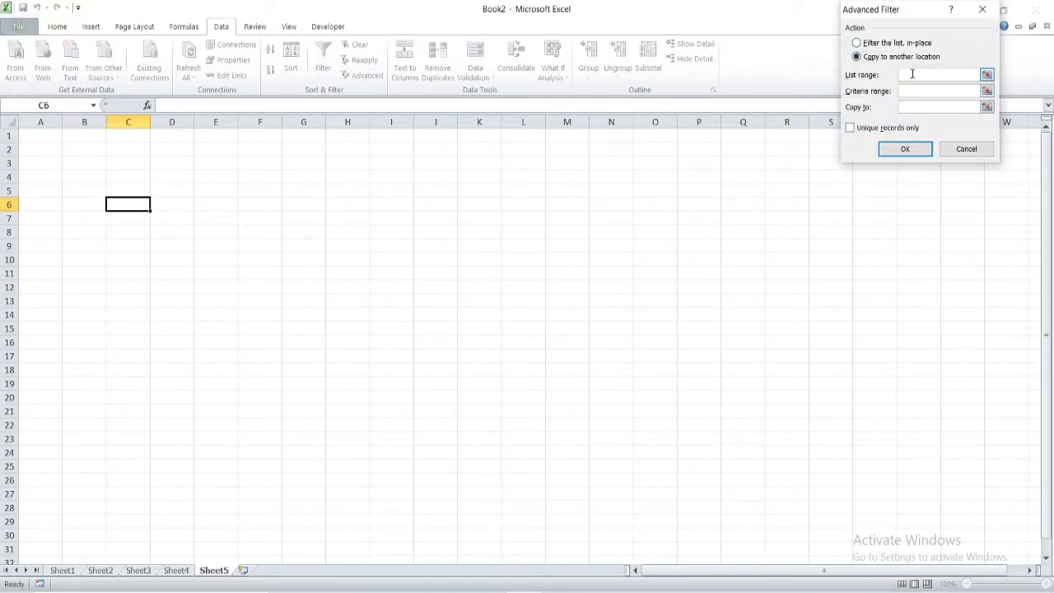
left_click(178, 570)
left_click_drag(158, 161, 457, 541)
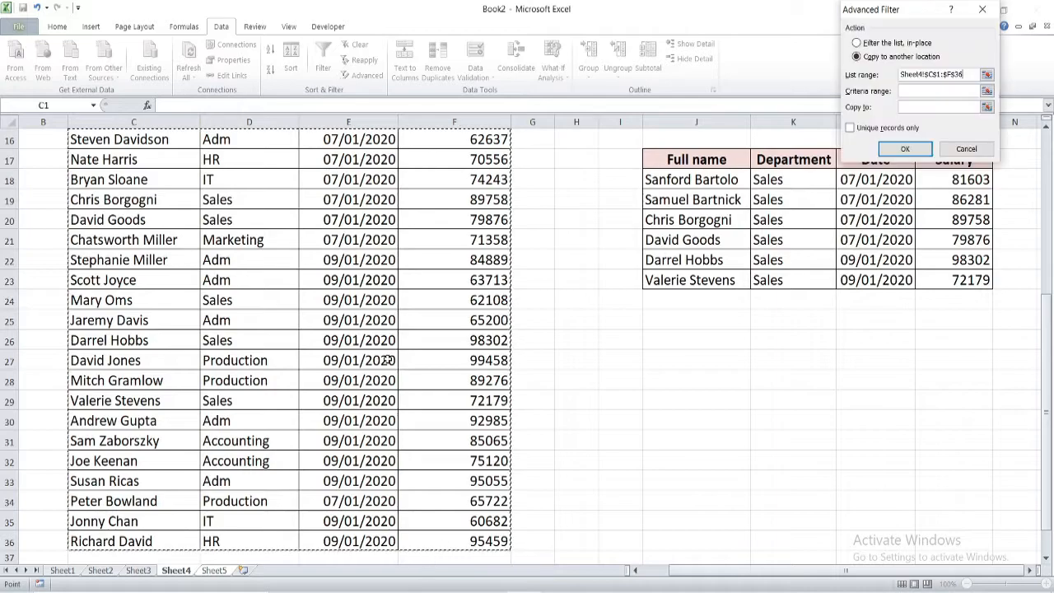
Set the filter's criteria range to the Department and Salary criteria in J1:K2 on Sheet4
left_click(910, 90)
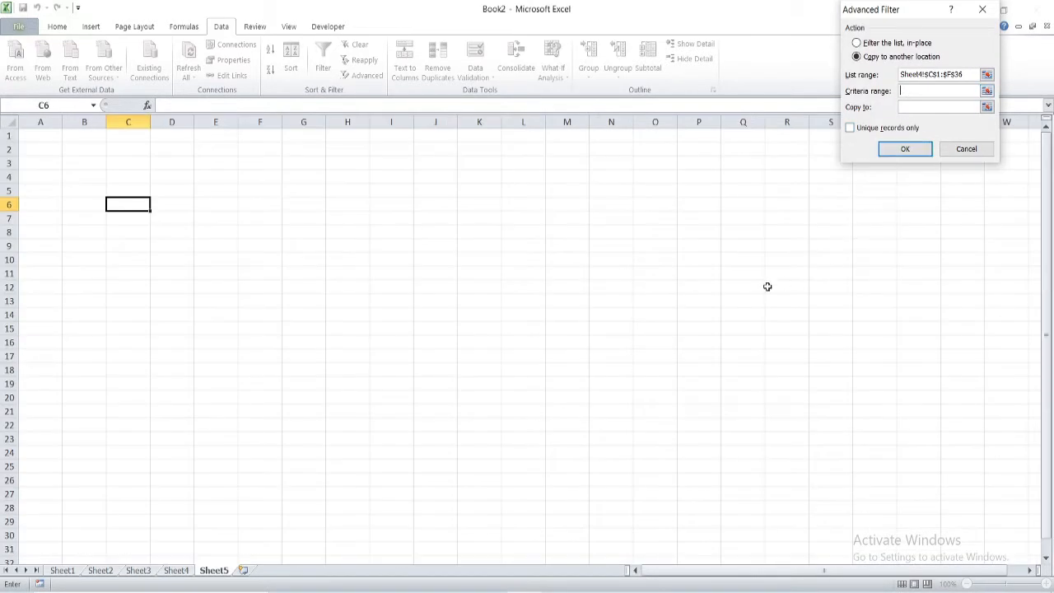
left_click(169, 569)
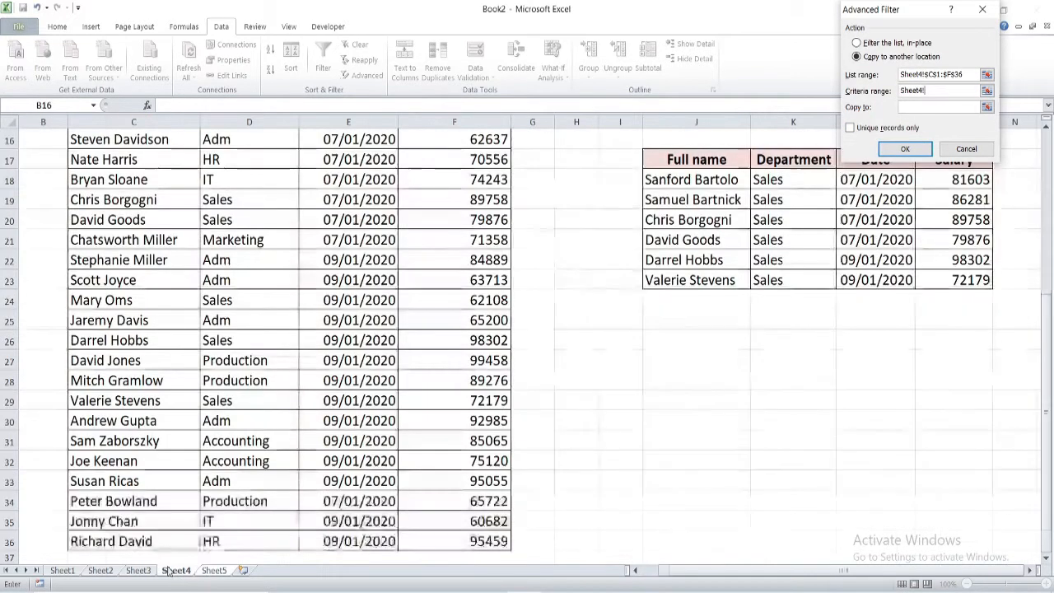
scroll(700, 247, "up", 5)
left_click_drag(699, 152, 765, 197)
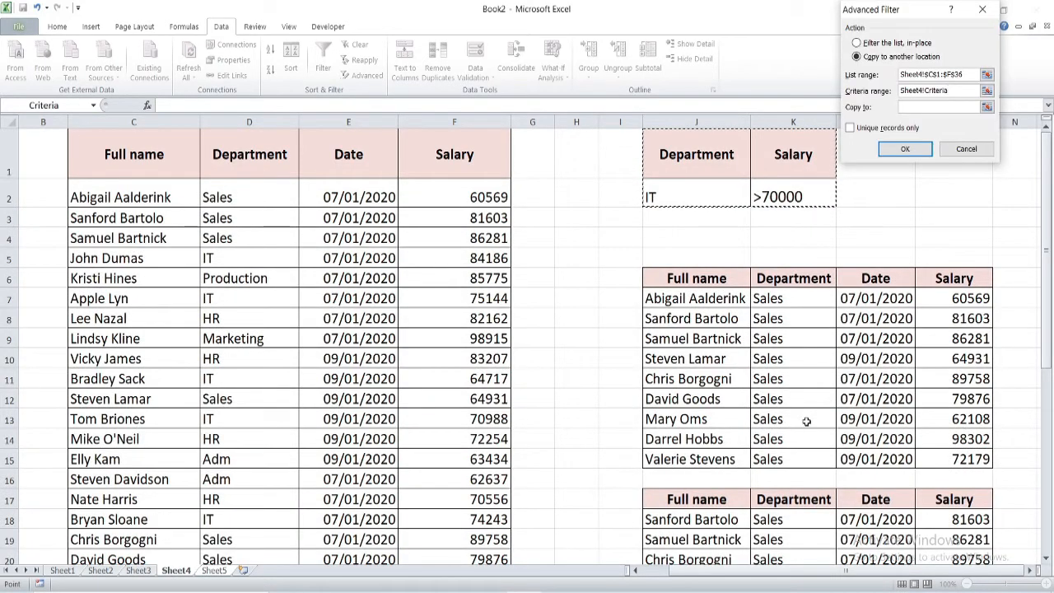
Set C6 on Sheet5 as the copy destination and run the filter
left_click(938, 107)
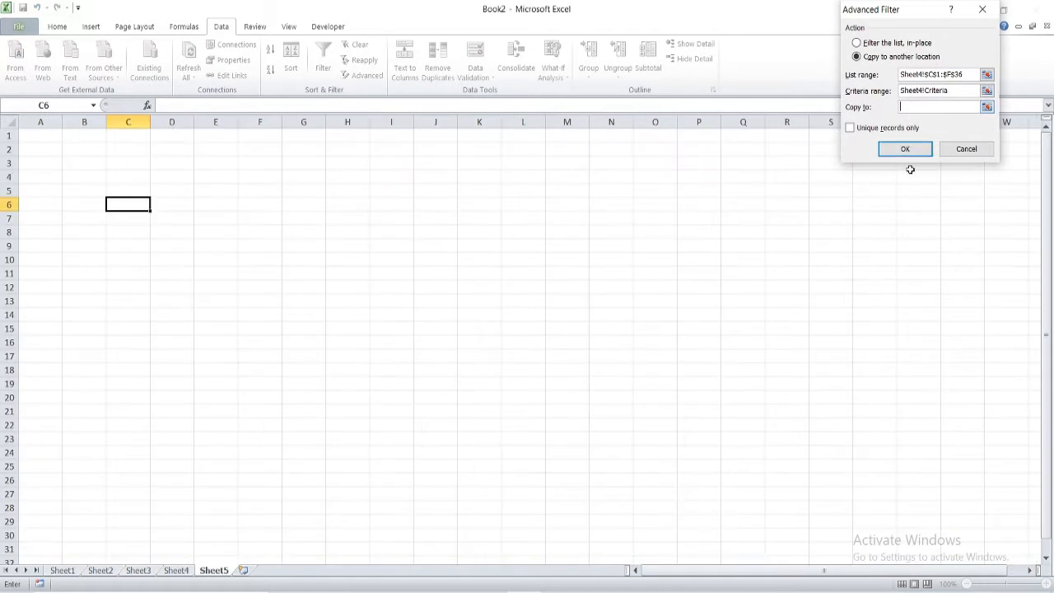
left_click(132, 204)
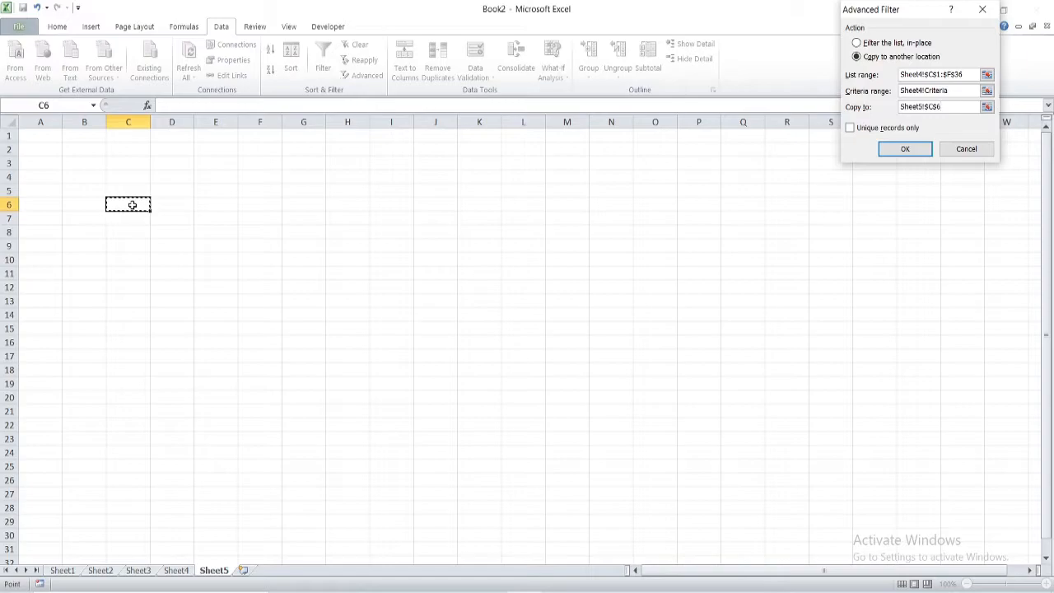
left_click(905, 149)
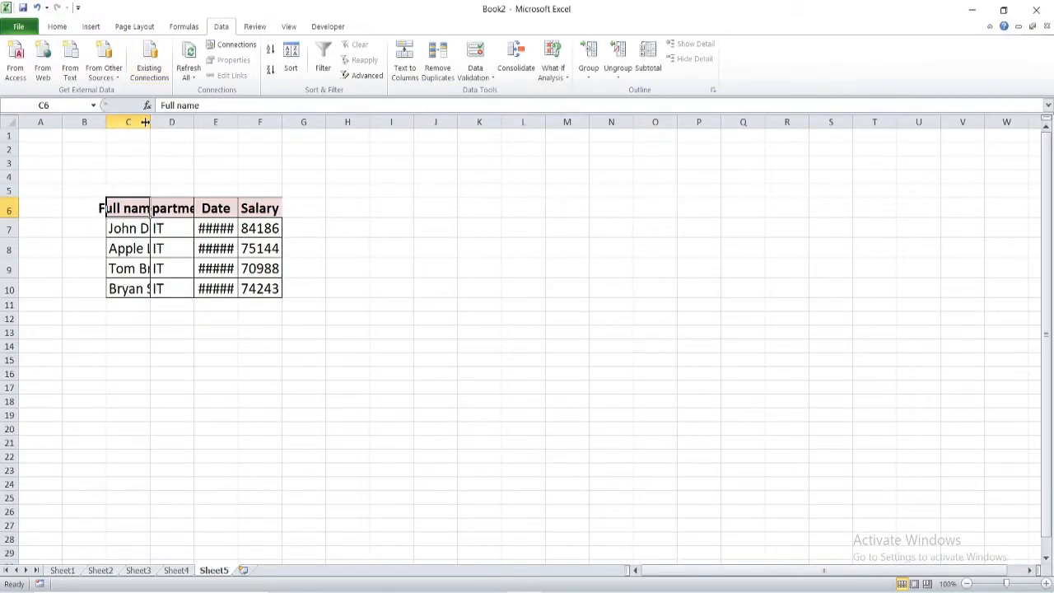
Widen columns C to F on Sheet5 to fit their contents, and select the extracted records in C7:F10
double_click(150, 114)
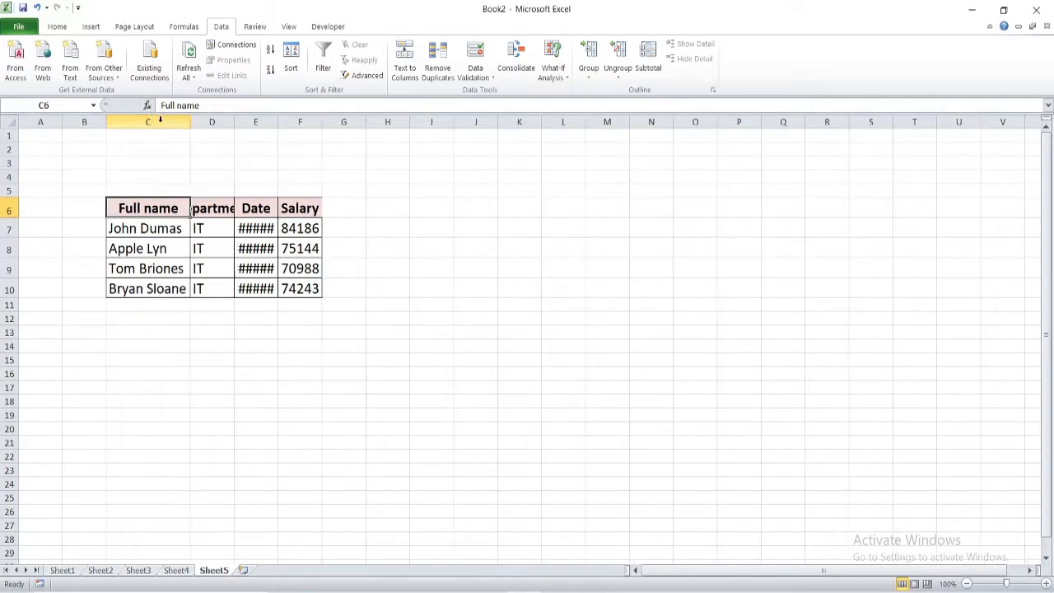
left_click_drag(233, 118, 234, 119)
double_click(234, 119)
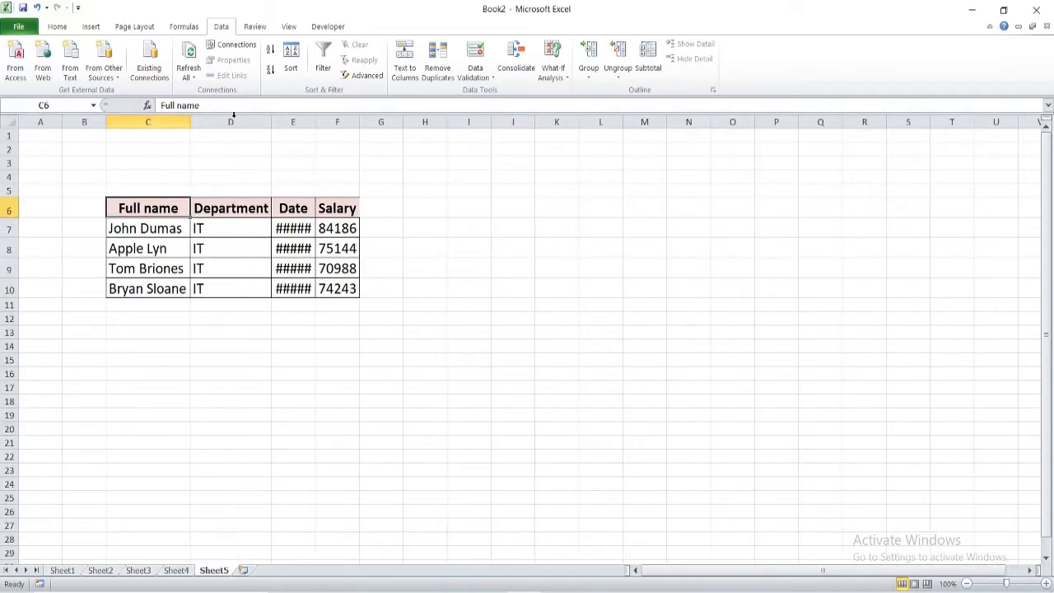
double_click(313, 122)
left_click_drag(415, 222, 161, 285)
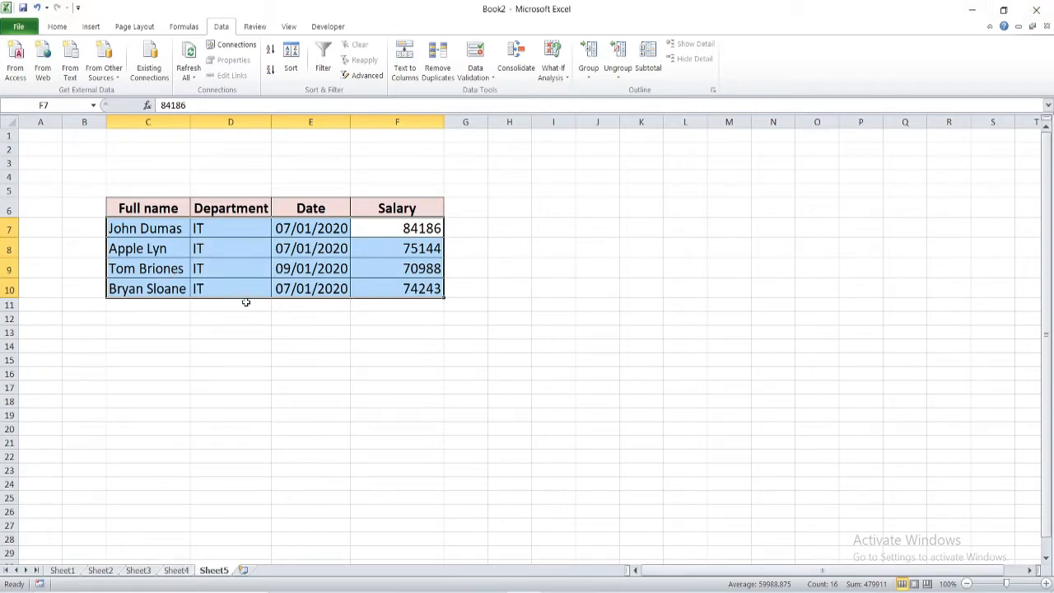
Return to Sheet4 and select the salary criterion in K2
left_click(176, 569)
key("Right")
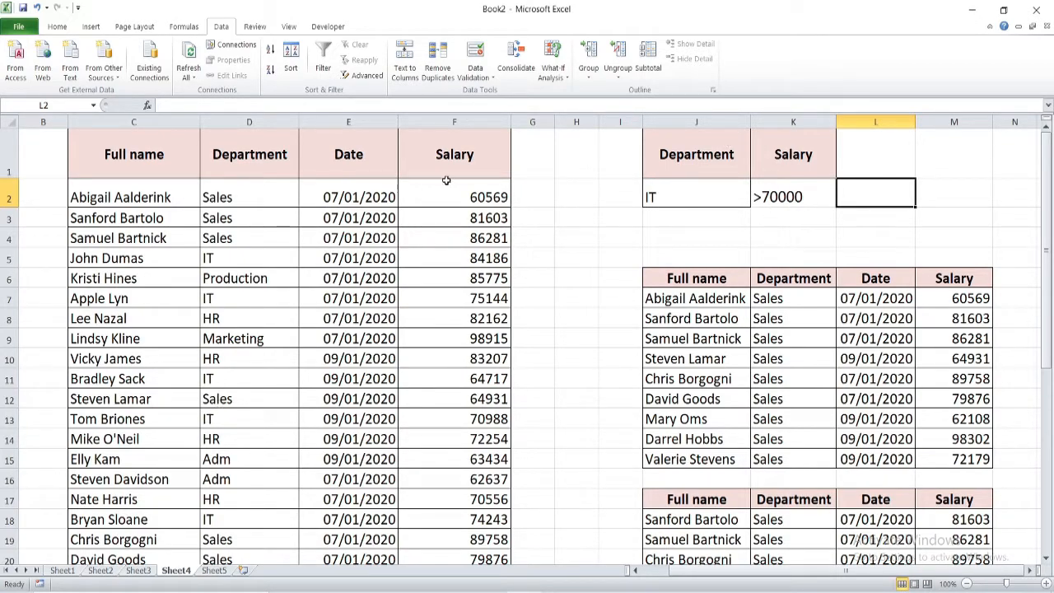
left_click(805, 197)
left_click(812, 237)
left_click(801, 197)
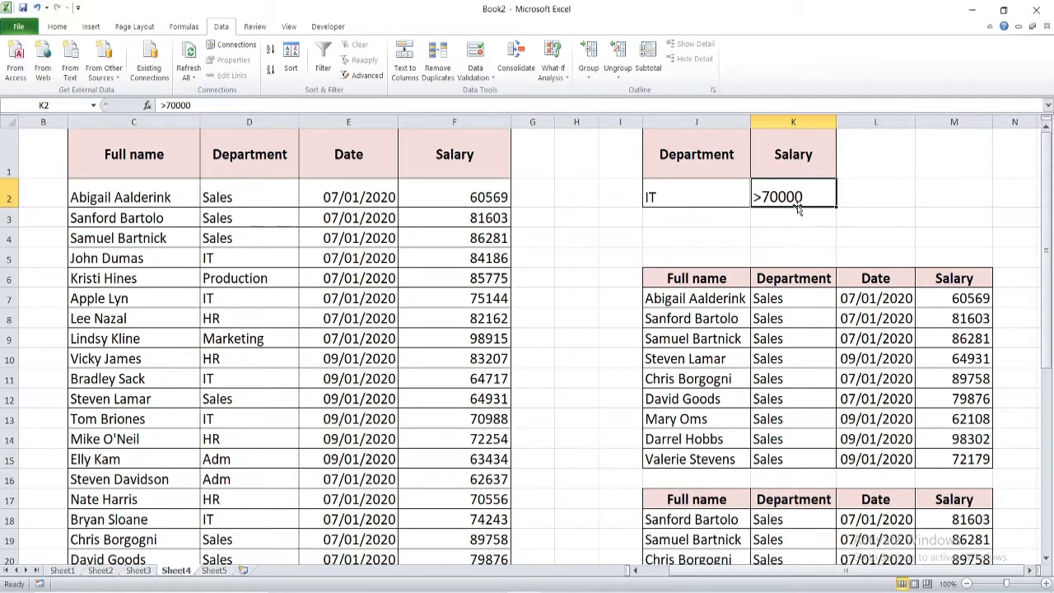